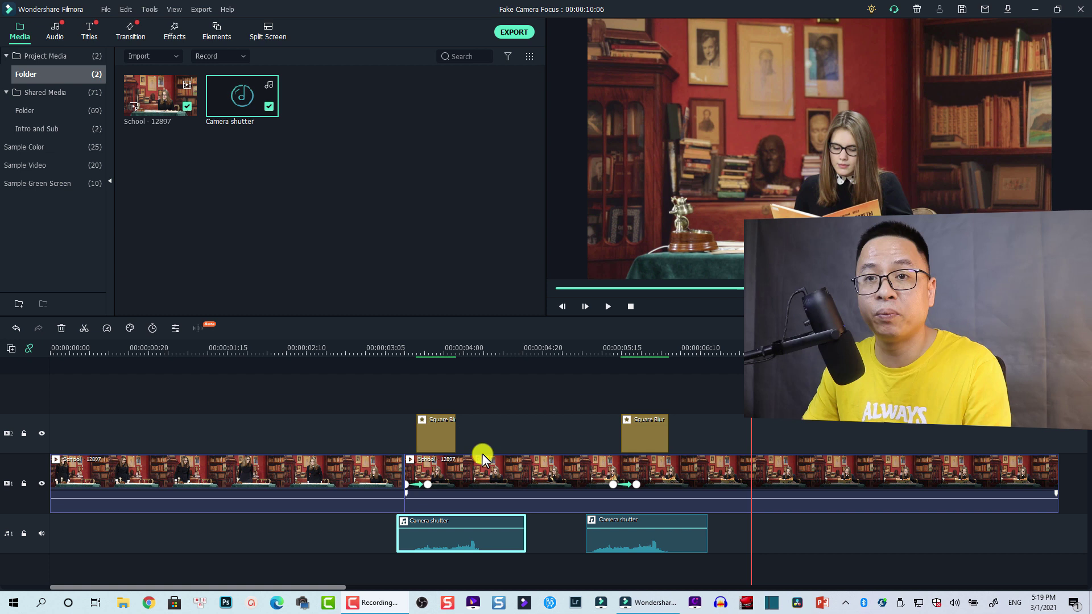
# Step through the edit, checking both School clips, the two Square Blur pulses and the shutter sound
pyautogui.click(178, 469)
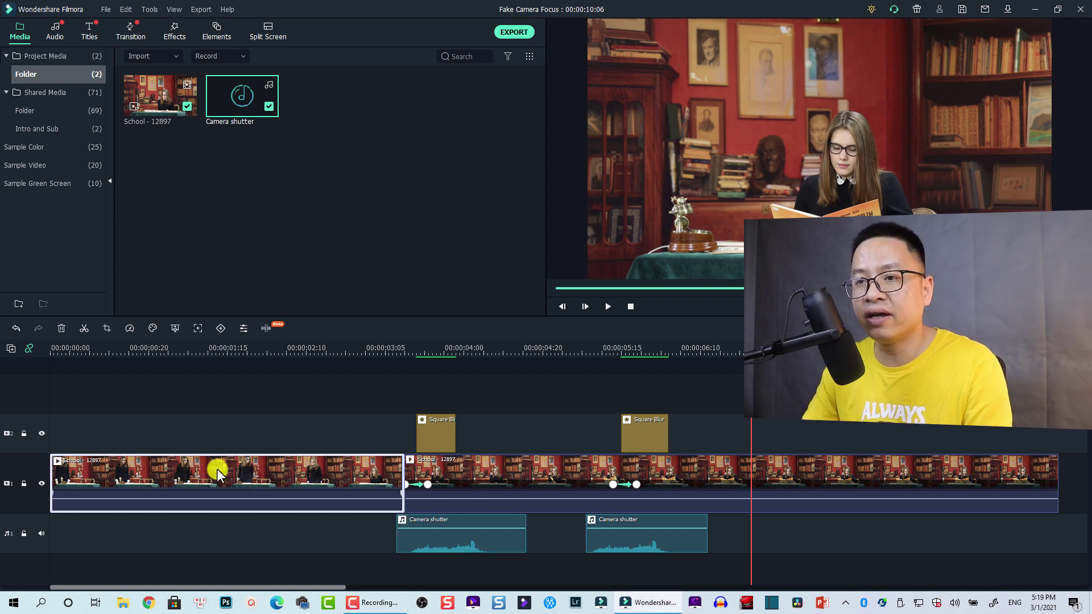
pyautogui.click(141, 351)
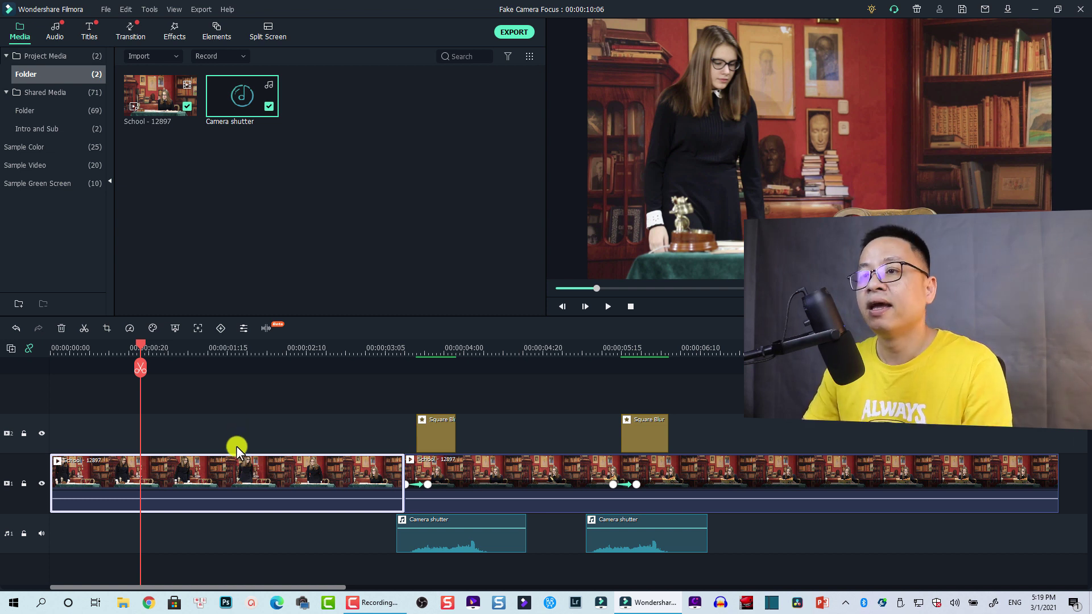
pyautogui.click(428, 353)
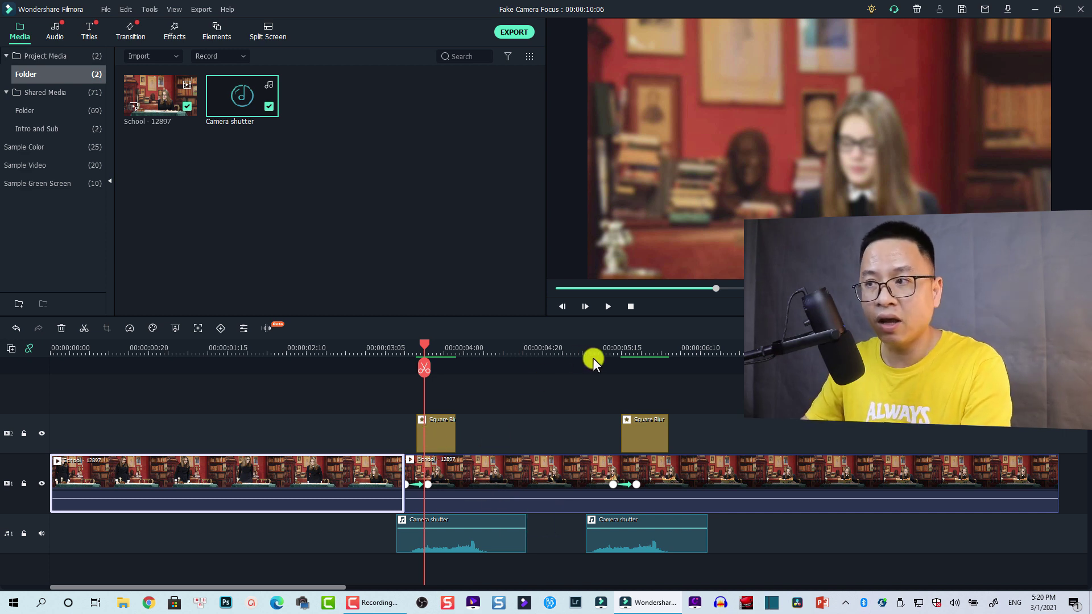
pyautogui.click(637, 349)
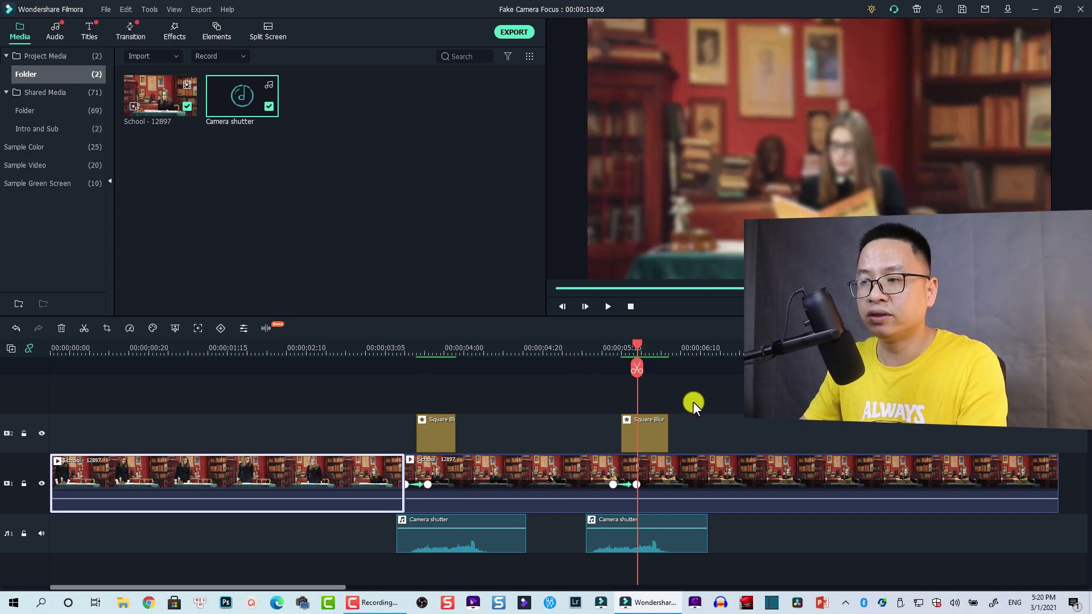
pyautogui.moveTo(693, 401); pyautogui.dragTo(425, 426)
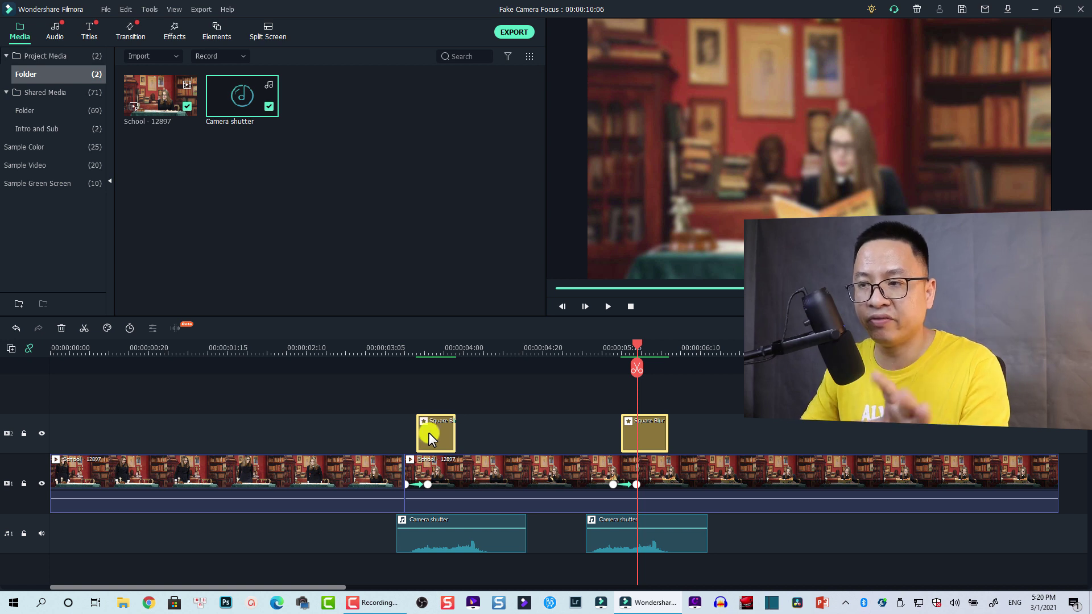
pyautogui.click(449, 531)
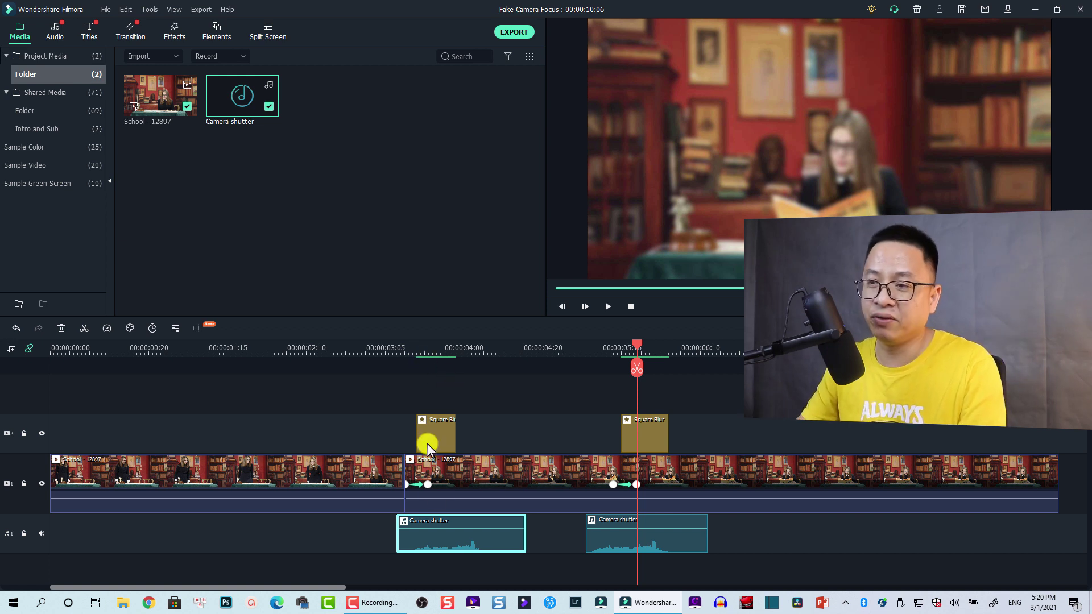
pyautogui.moveTo(433, 529)
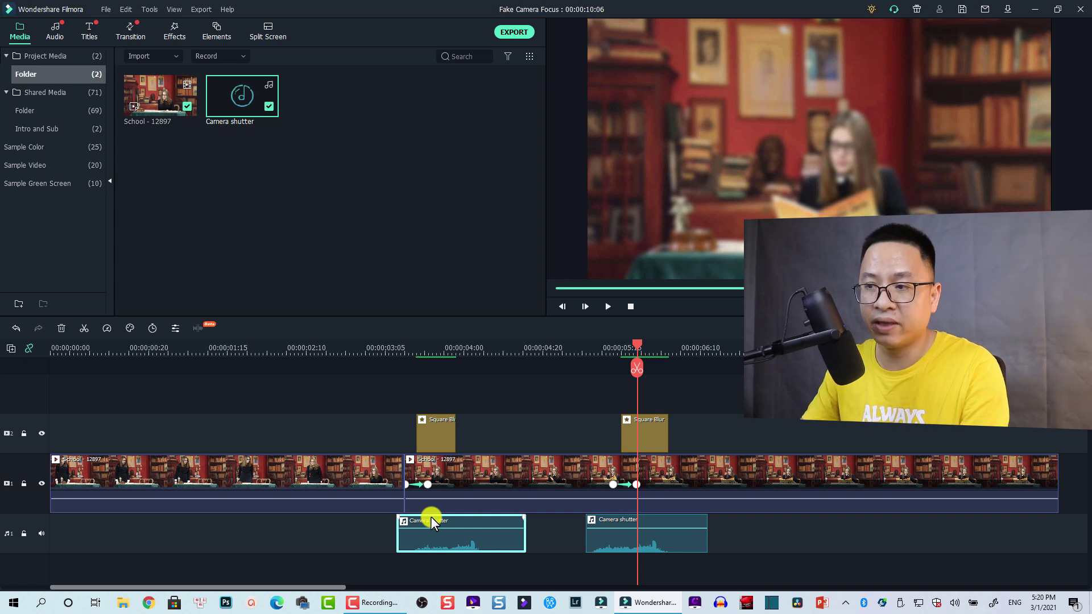
pyautogui.click(422, 344)
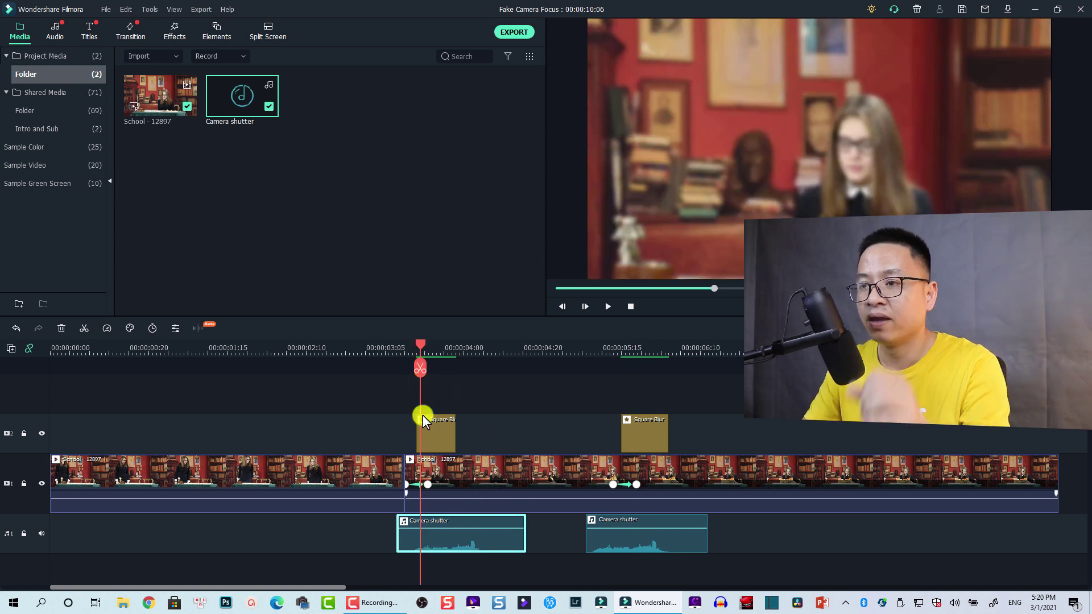
pyautogui.moveTo(418, 346); pyautogui.dragTo(410, 345)
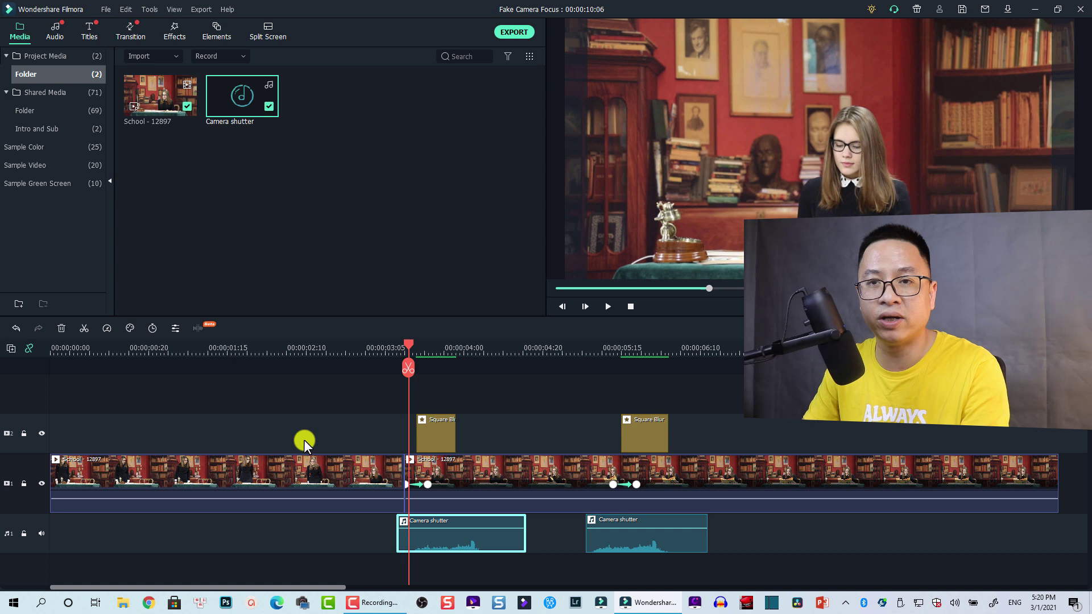
pyautogui.click(441, 470)
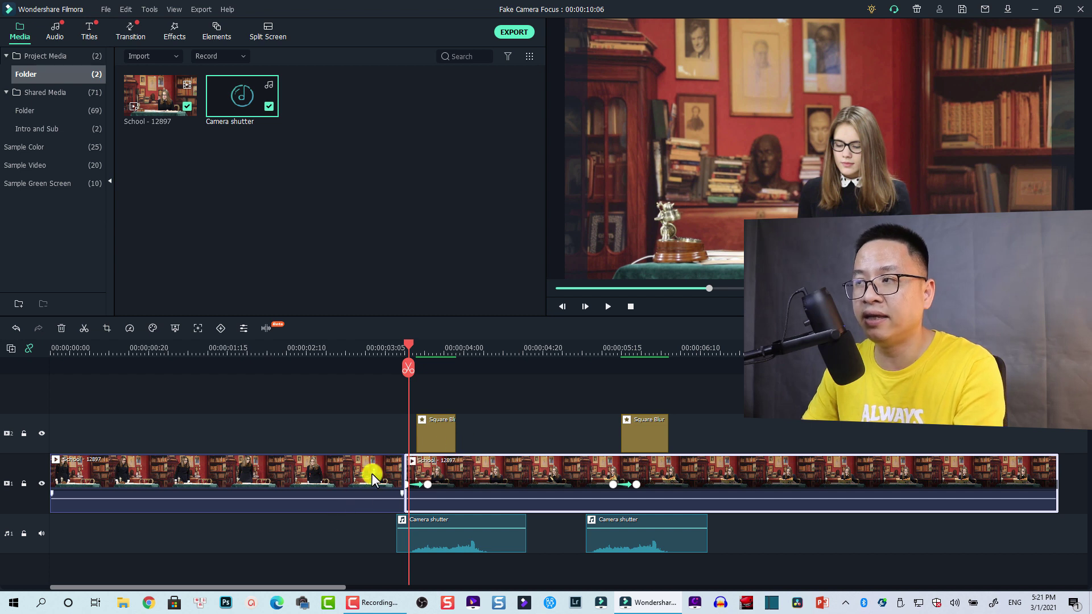
pyautogui.click(626, 362)
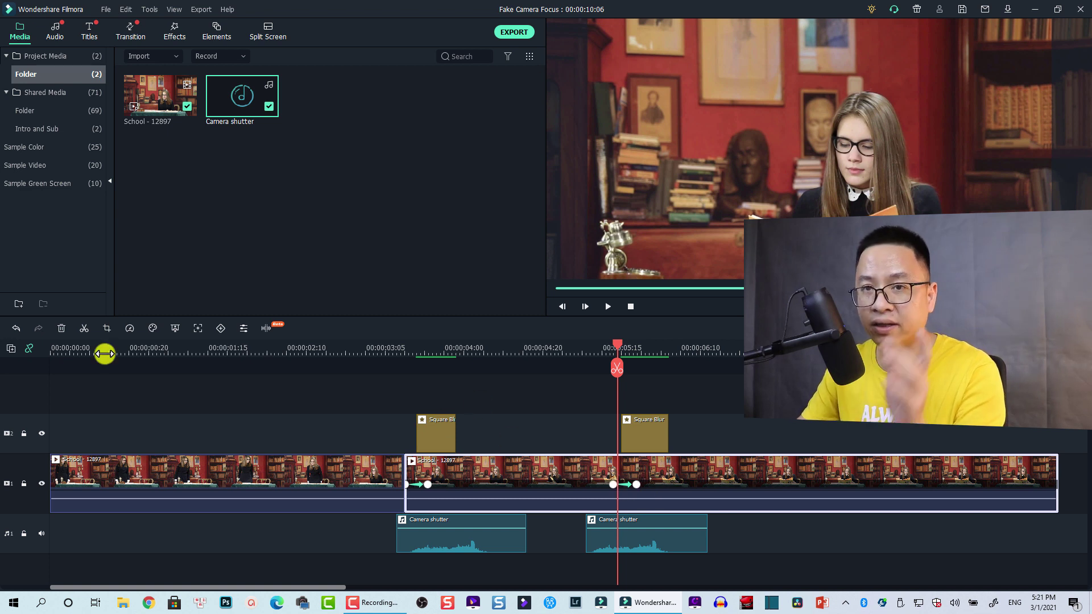
# Play the finished edit back from the start of the timeline
pyautogui.click(62, 356)
pyautogui.moveTo(254, 496)
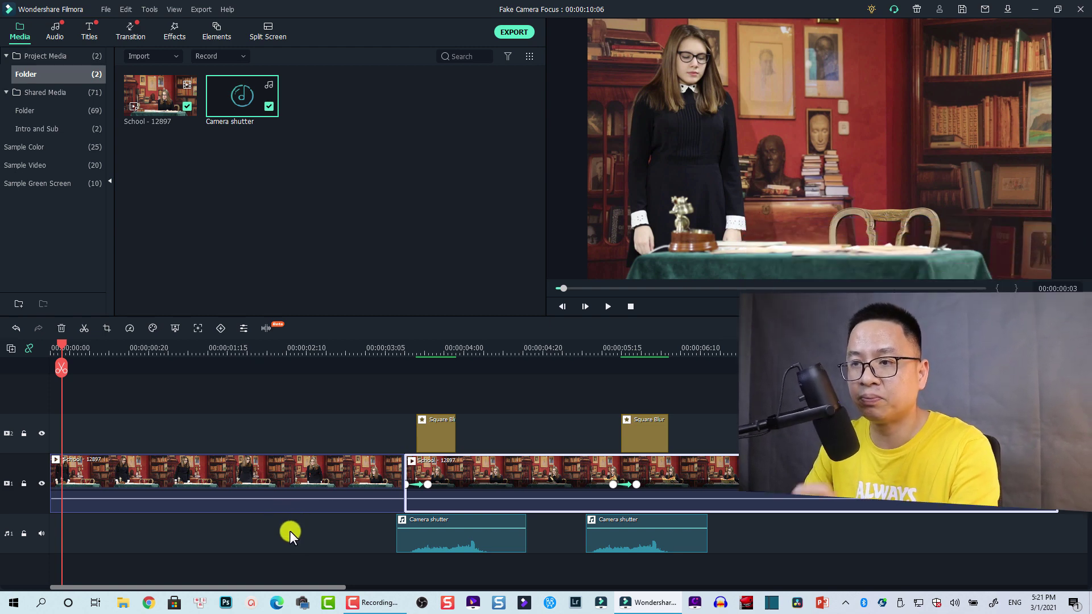
pyautogui.press('space')
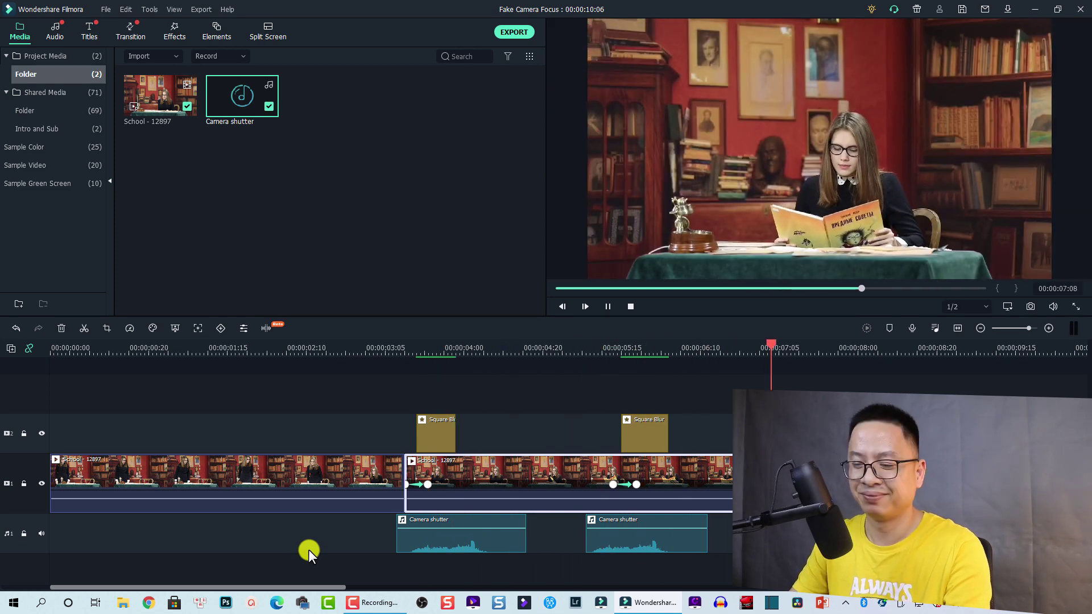
pyautogui.press('space')
# Select every clip on the timeline and delete them all
pyautogui.click(324, 472)
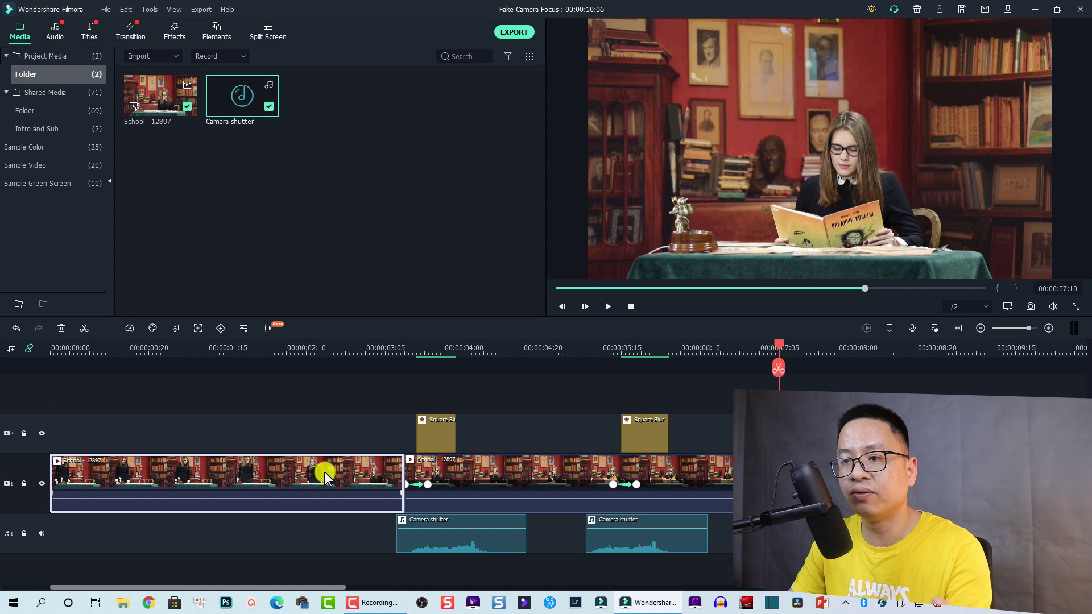
pyautogui.hotkey('ctrl', 'a')
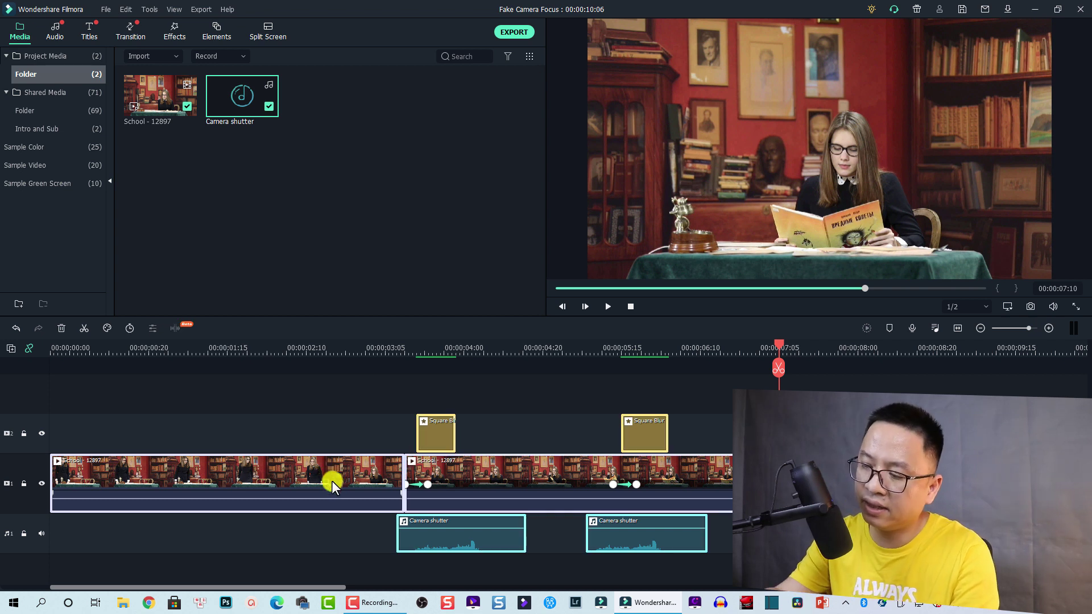
pyautogui.press('Delete')
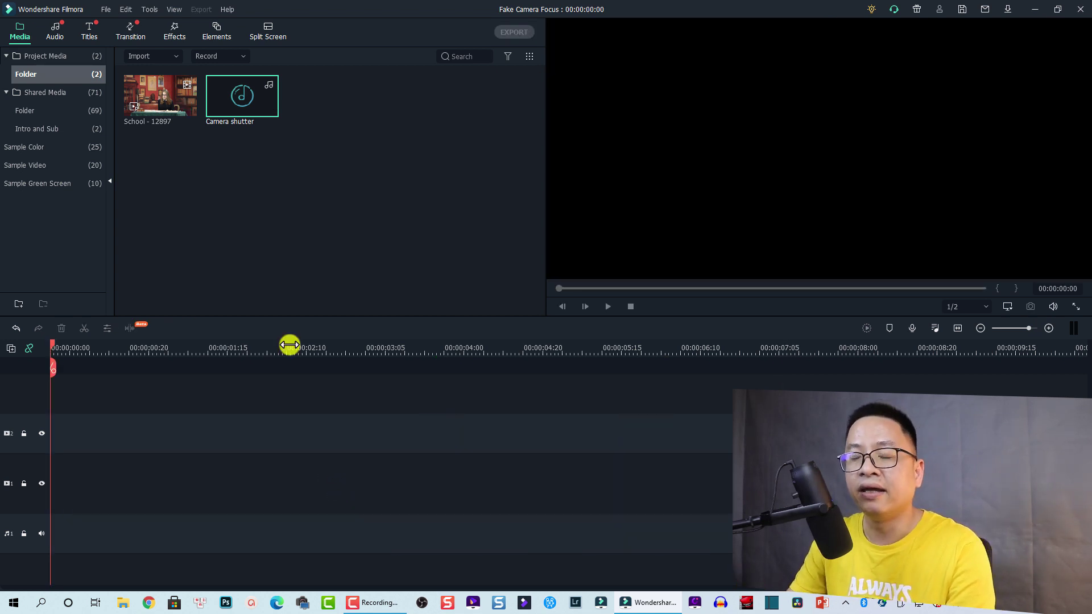
# Place School - 12897 on video track 1 and play it, pausing near 00:00:03:14
pyautogui.click(161, 101)
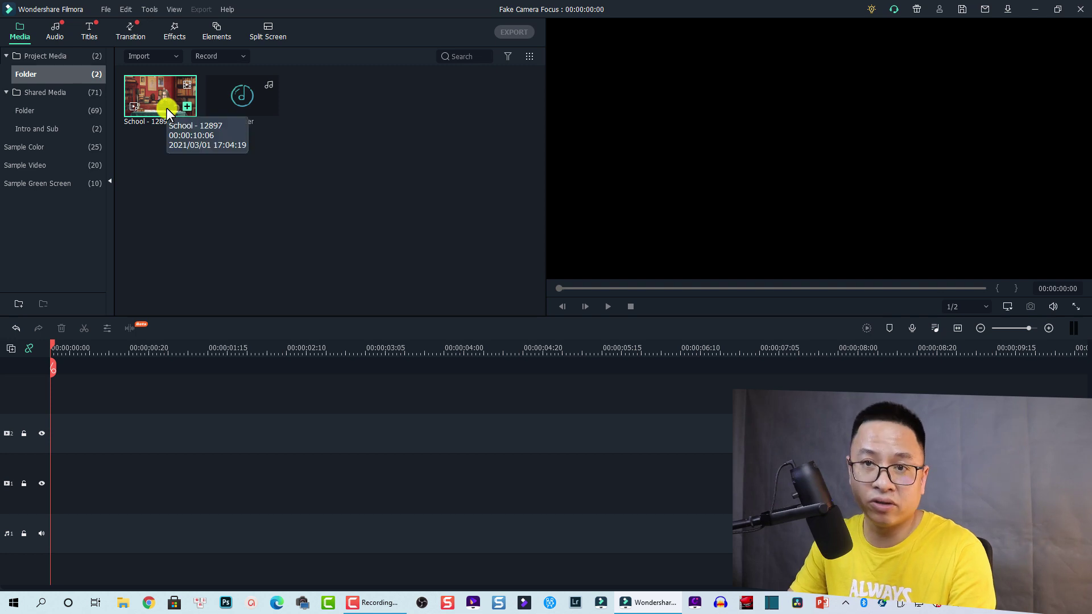
pyautogui.moveTo(165, 108); pyautogui.dragTo(45, 467)
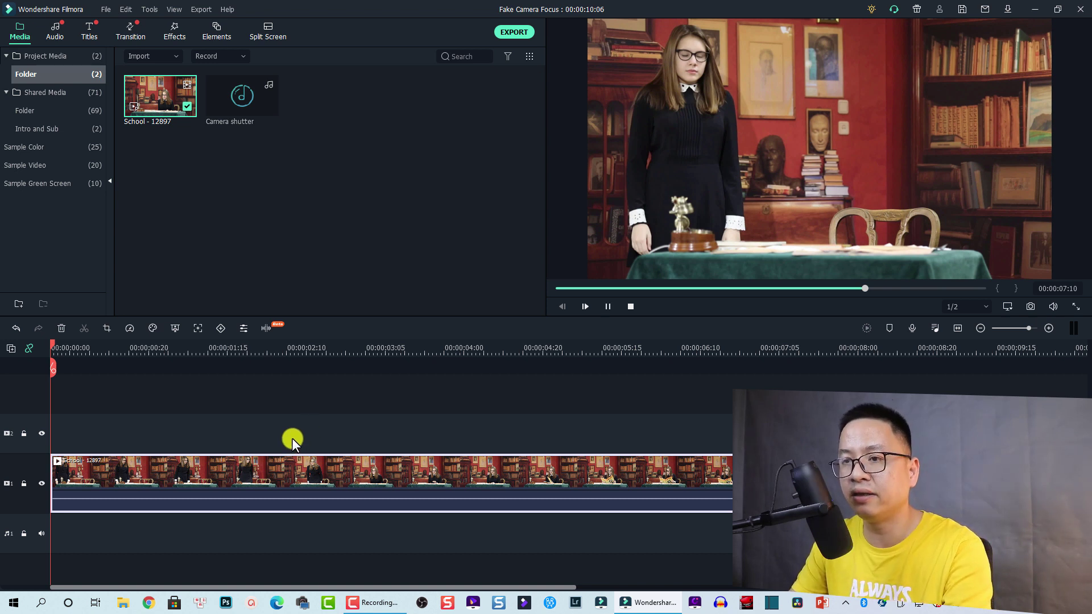
pyautogui.press('space')
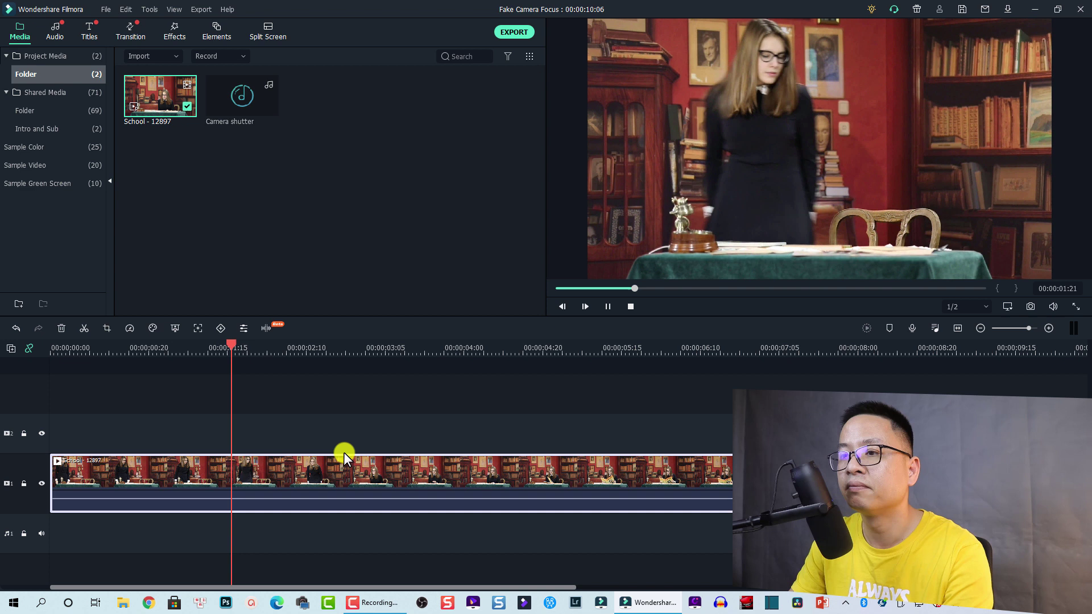
pyautogui.press('space')
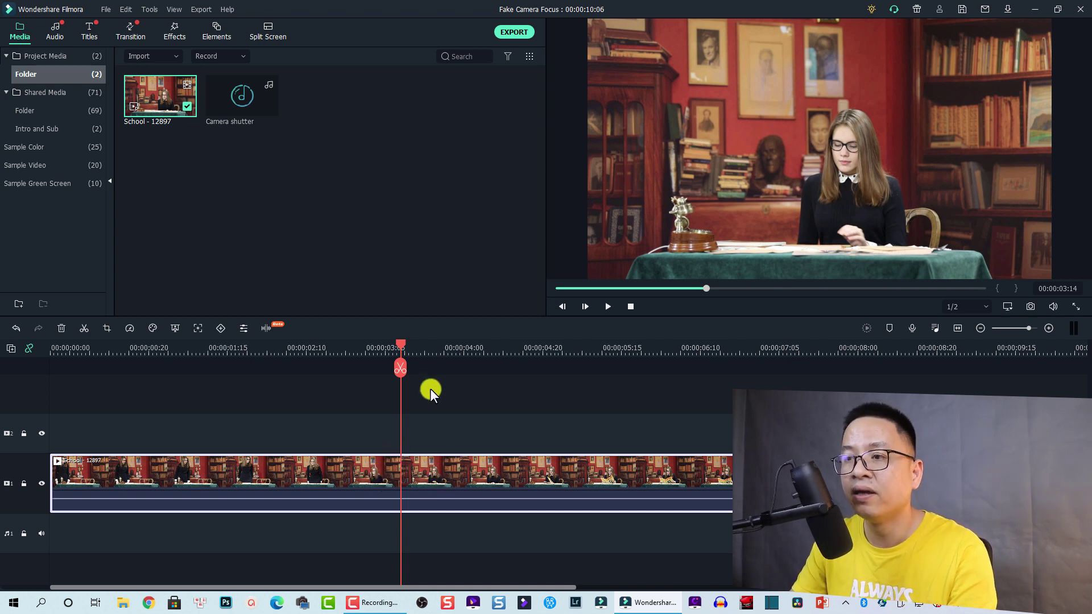
# Split the School clip at the playhead and keyframe its second part to 141.40% scale by 00:00:03:20
pyautogui.click(400, 368)
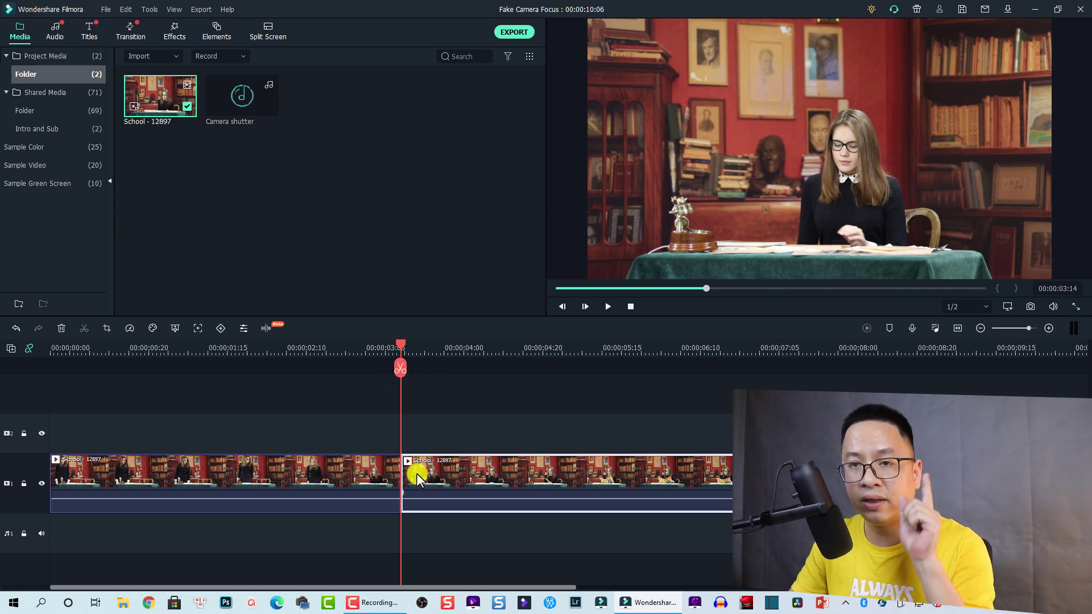
pyautogui.click(221, 328)
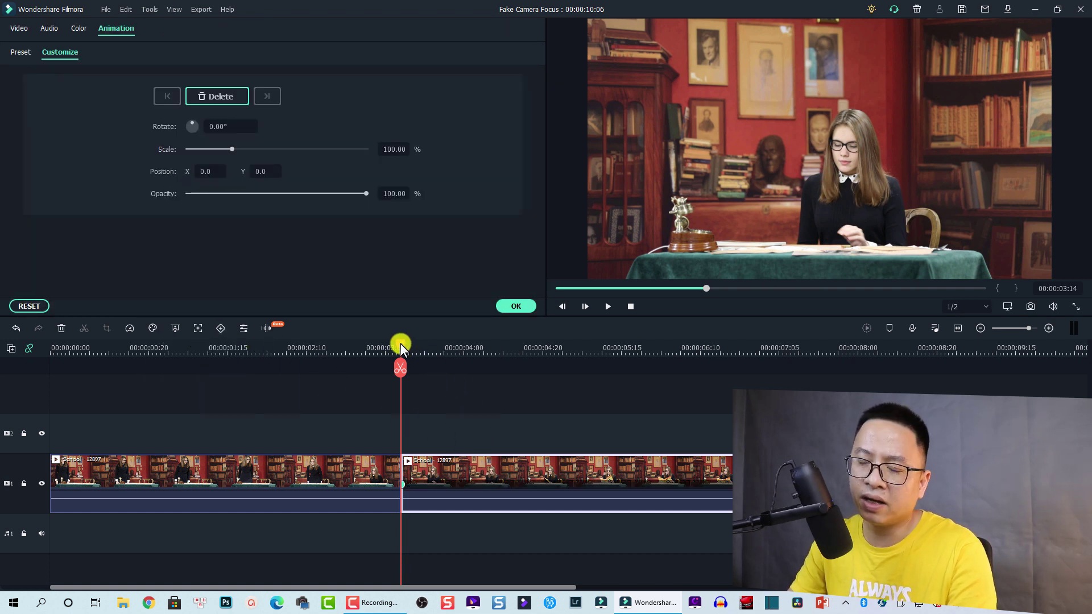
pyautogui.moveTo(400, 343); pyautogui.dragTo(426, 350)
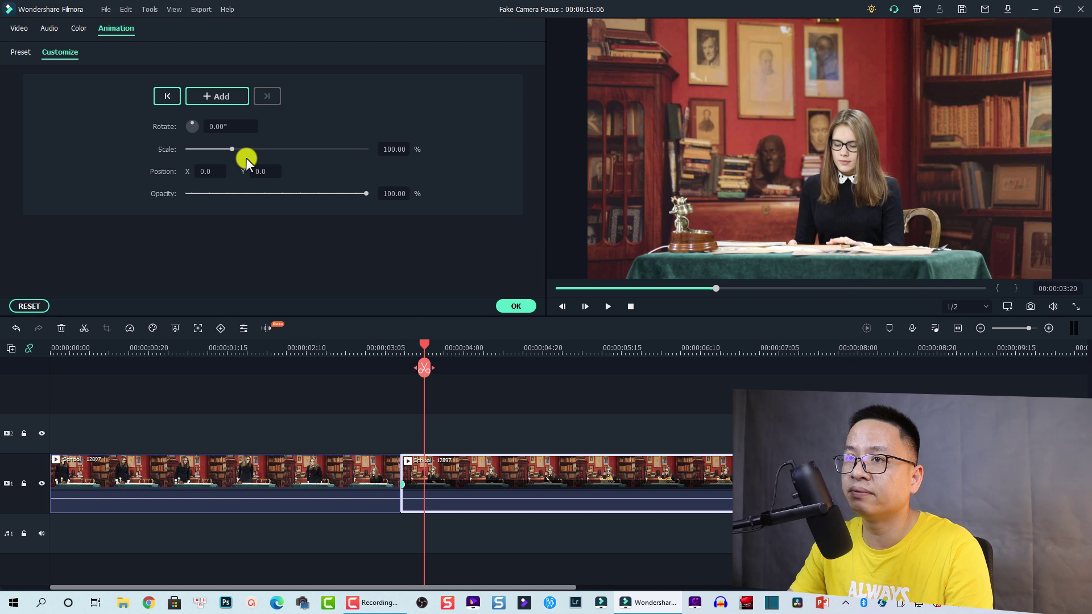
pyautogui.moveTo(233, 149); pyautogui.dragTo(250, 156)
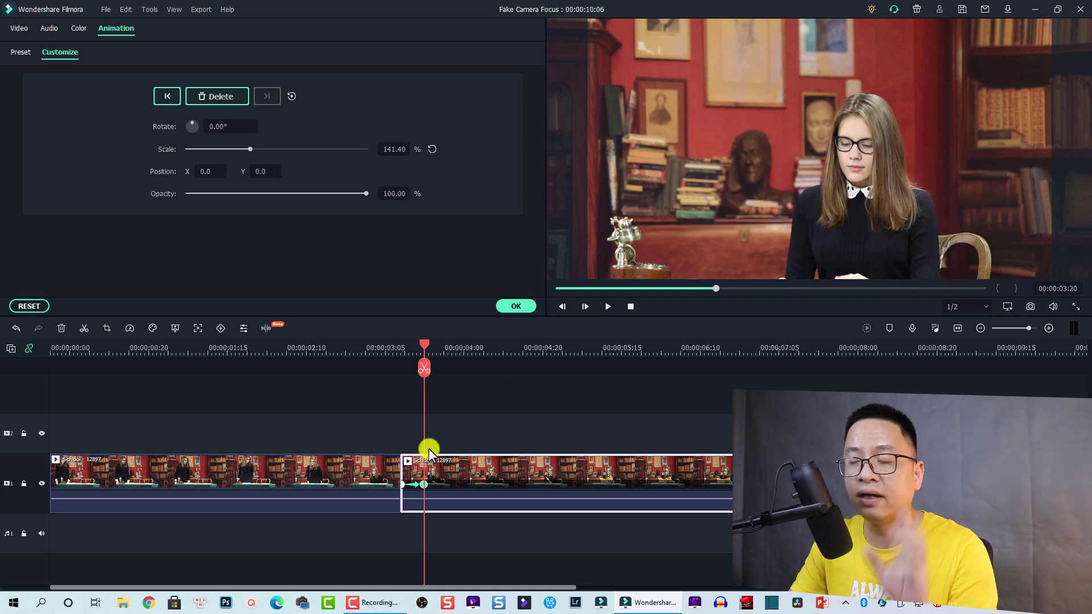
pyautogui.click(515, 306)
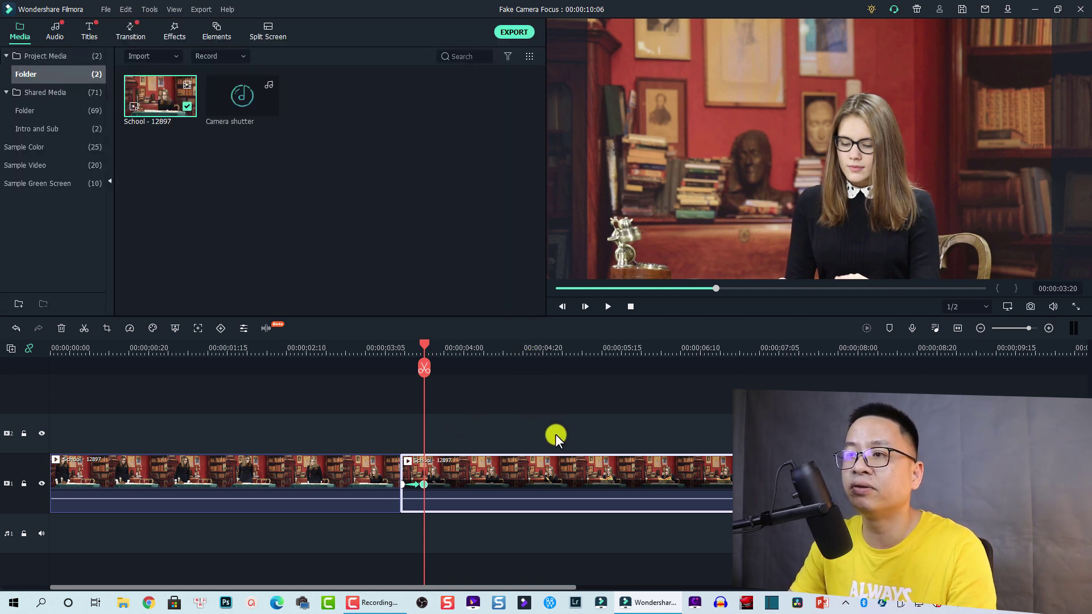
# Search effects for 'blur' and drop Square Blur on track 2 above the second School clip
pyautogui.click(177, 29)
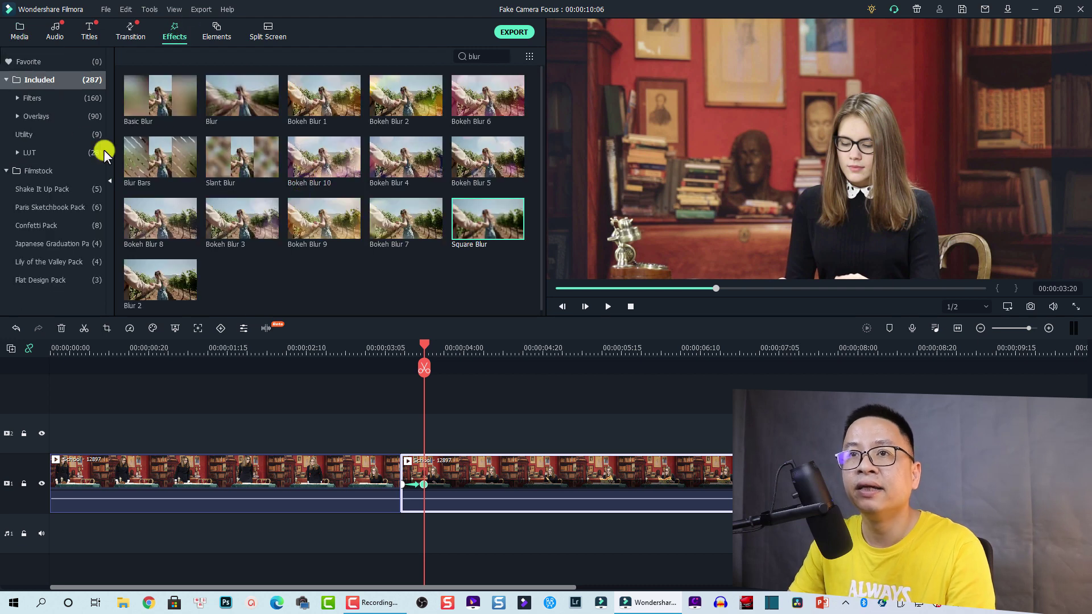
pyautogui.click(39, 79)
pyautogui.press('BackSpace')
pyautogui.press('BackSpace')
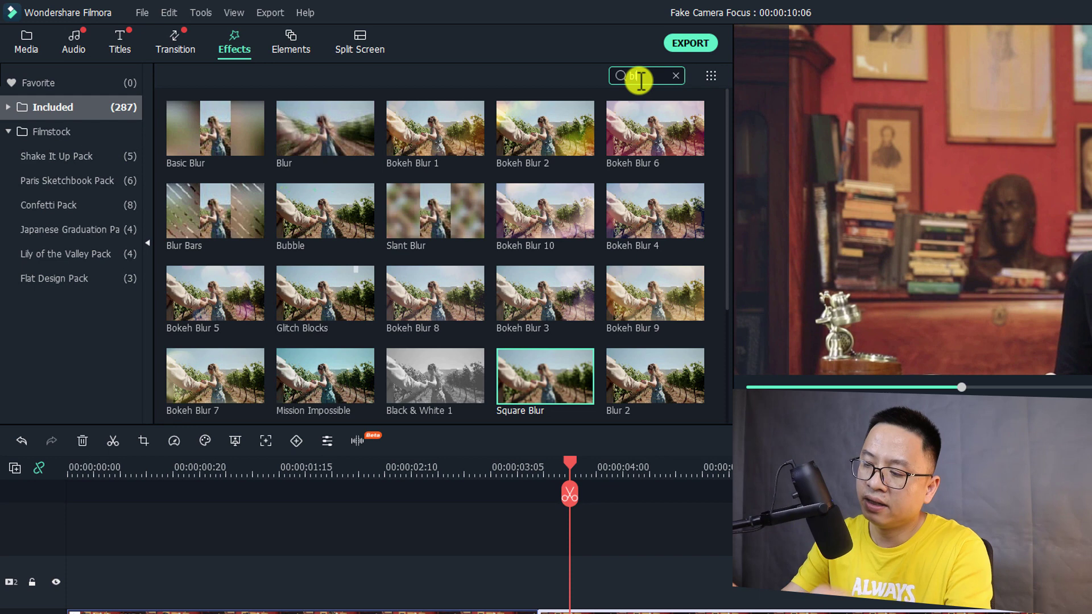
pyautogui.press('BackSpace')
pyautogui.press('BackSpace')
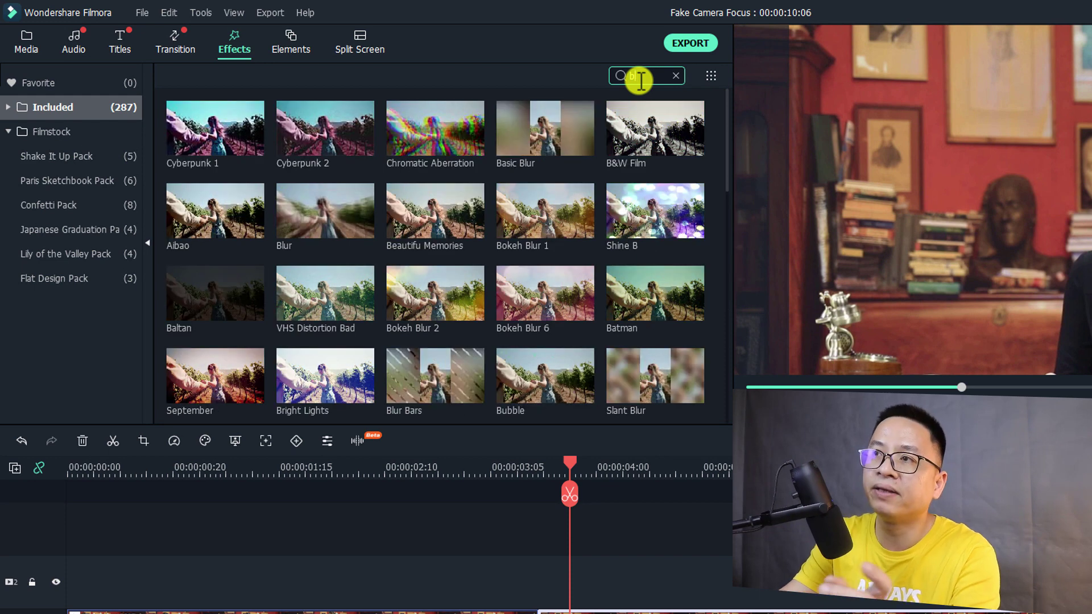
pyautogui.write('blur')
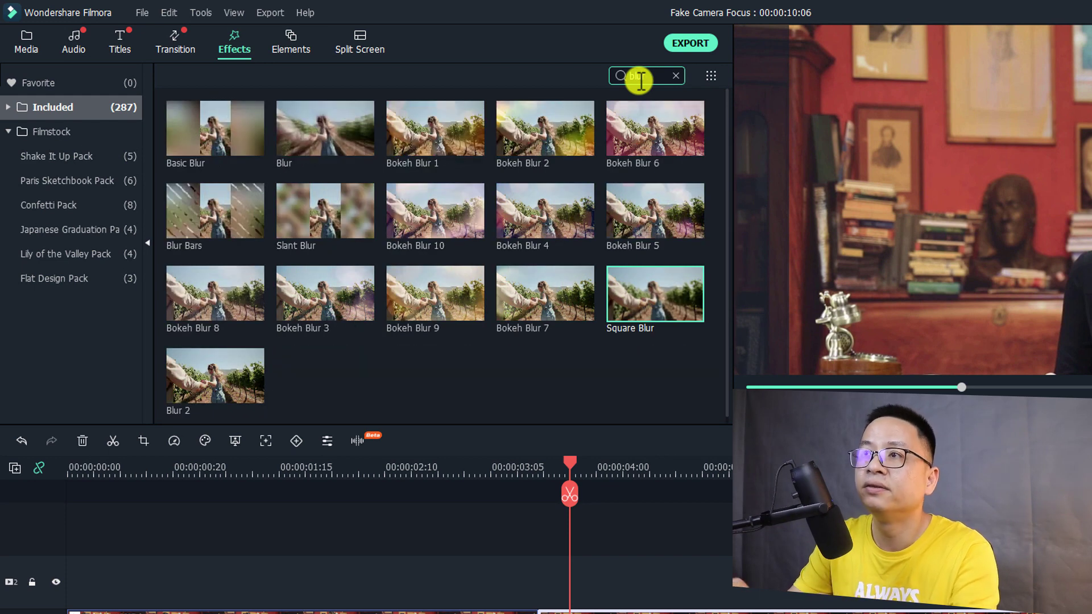
pyautogui.moveTo(622, 330)
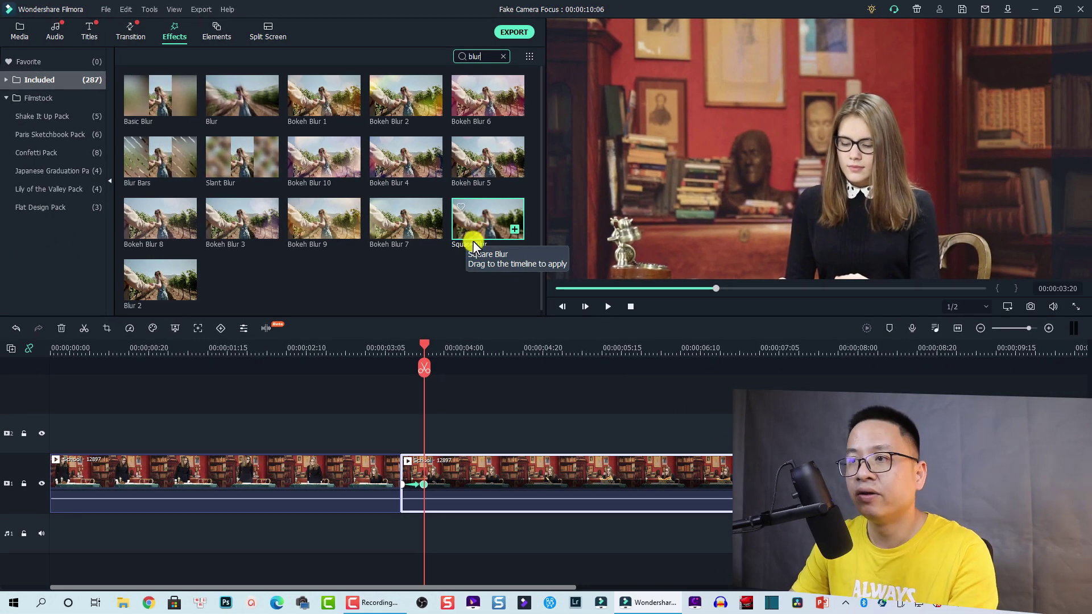
pyautogui.moveTo(477, 232); pyautogui.dragTo(415, 435)
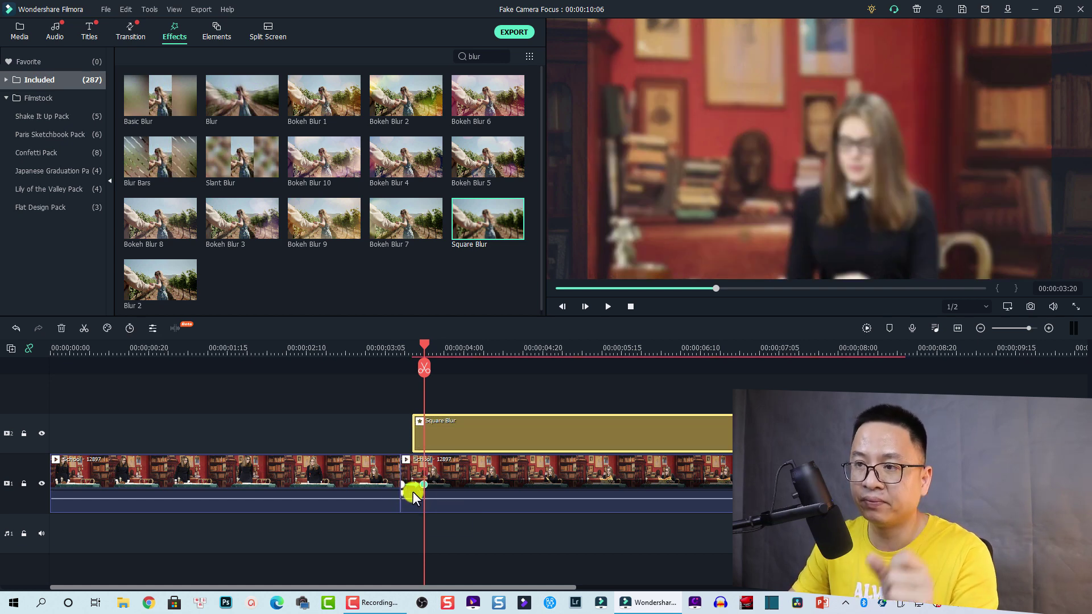
# Zoom into the timeline and preview the blur from 00:00:03:11
pyautogui.moveTo(447, 353); pyautogui.dragTo(606, 358)
pyautogui.moveTo(391, 356); pyautogui.dragTo(388, 364)
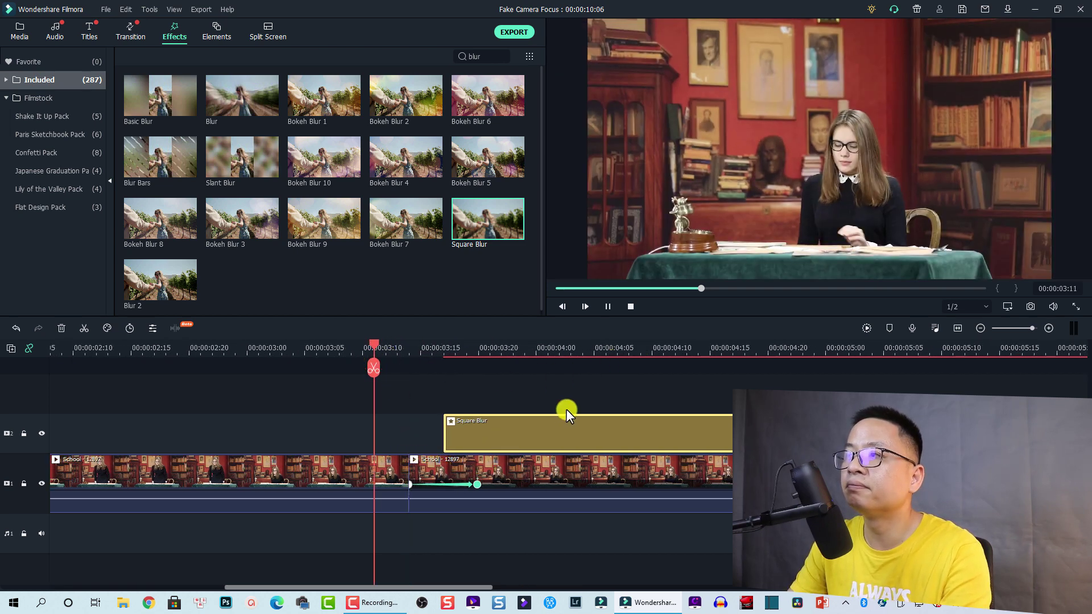
pyautogui.press('space')
pyautogui.press('space')
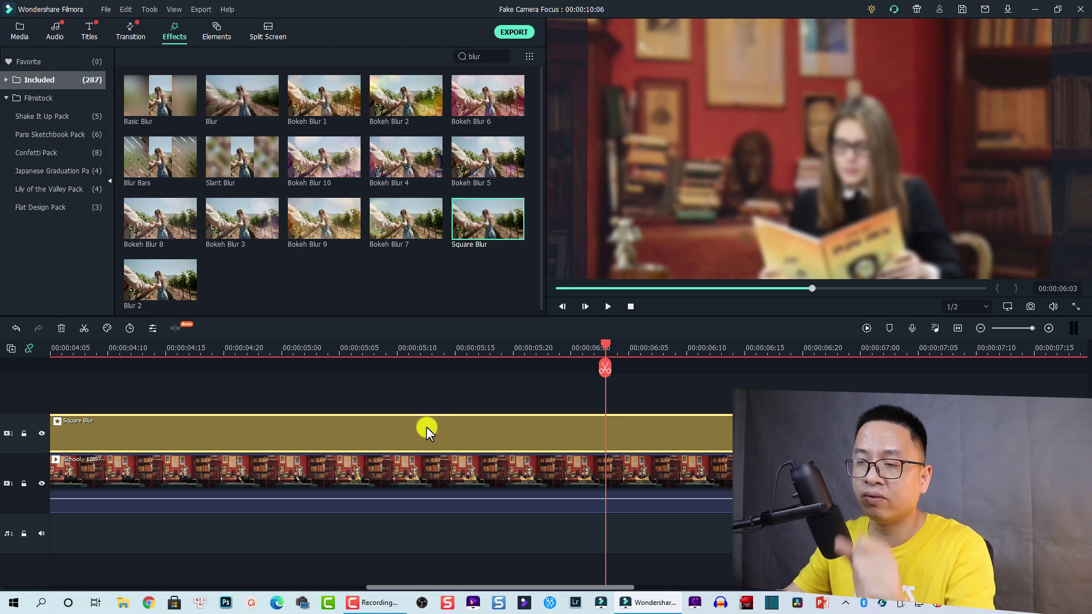
pyautogui.click(958, 328)
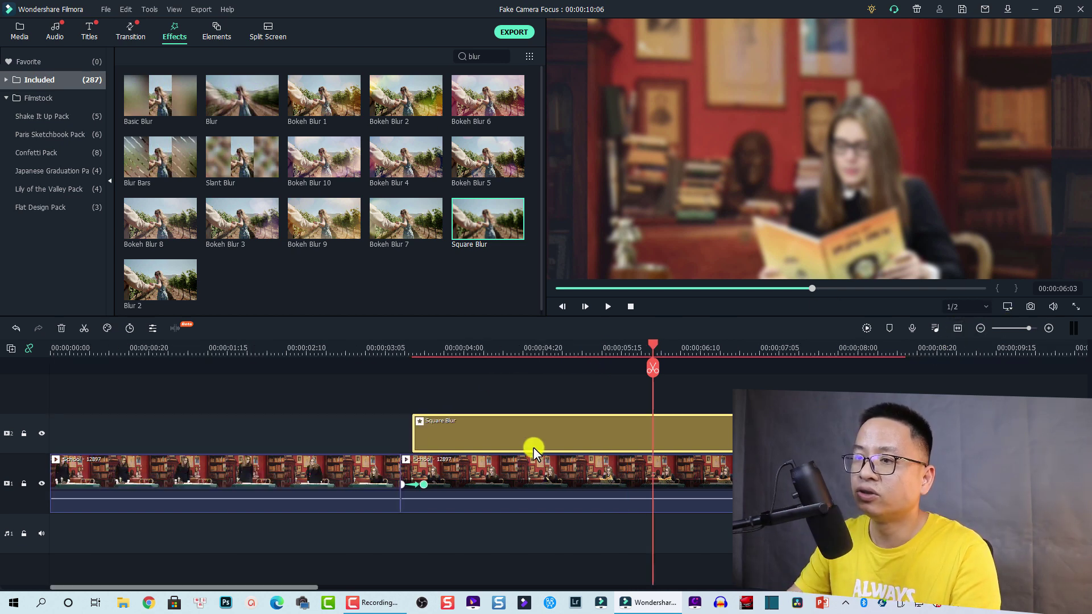
# Split the Square Blur clip at 00:00:03:22 and delete the right-hand piece
pyautogui.click(433, 349)
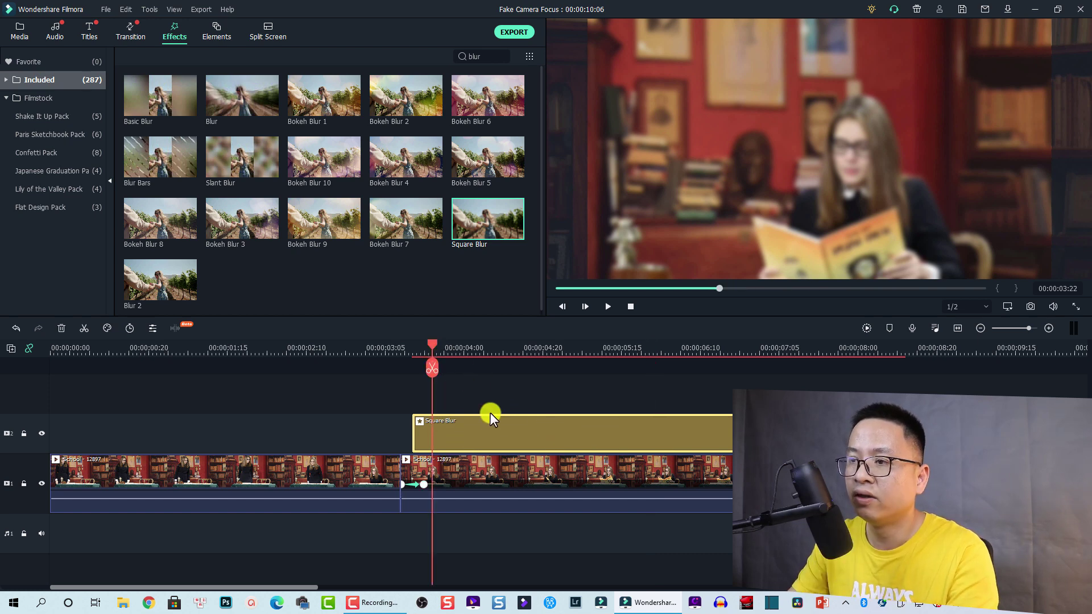
pyautogui.click(434, 369)
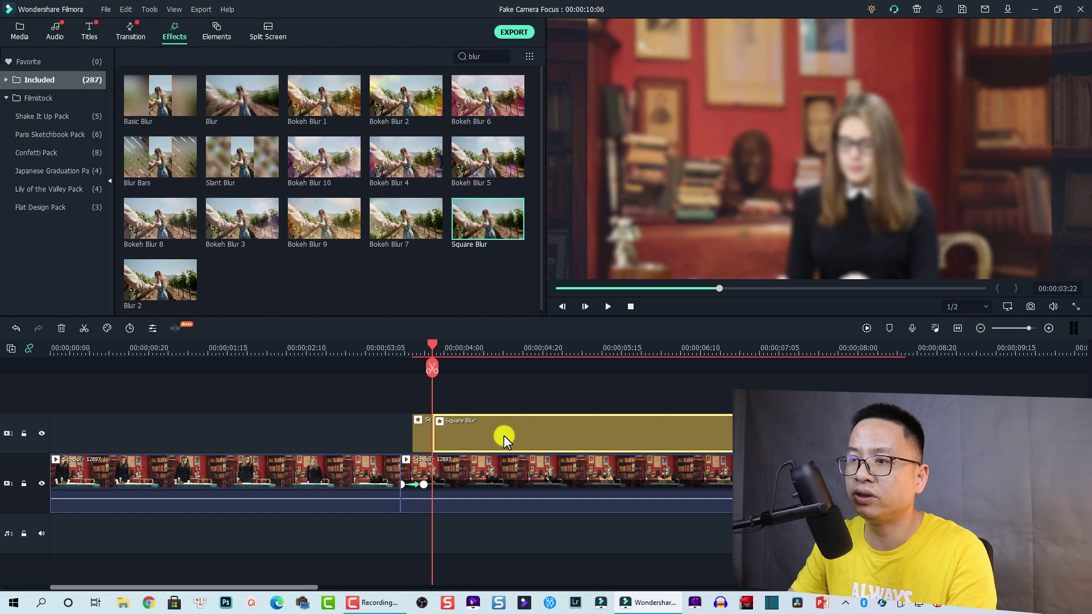
pyautogui.press('Delete')
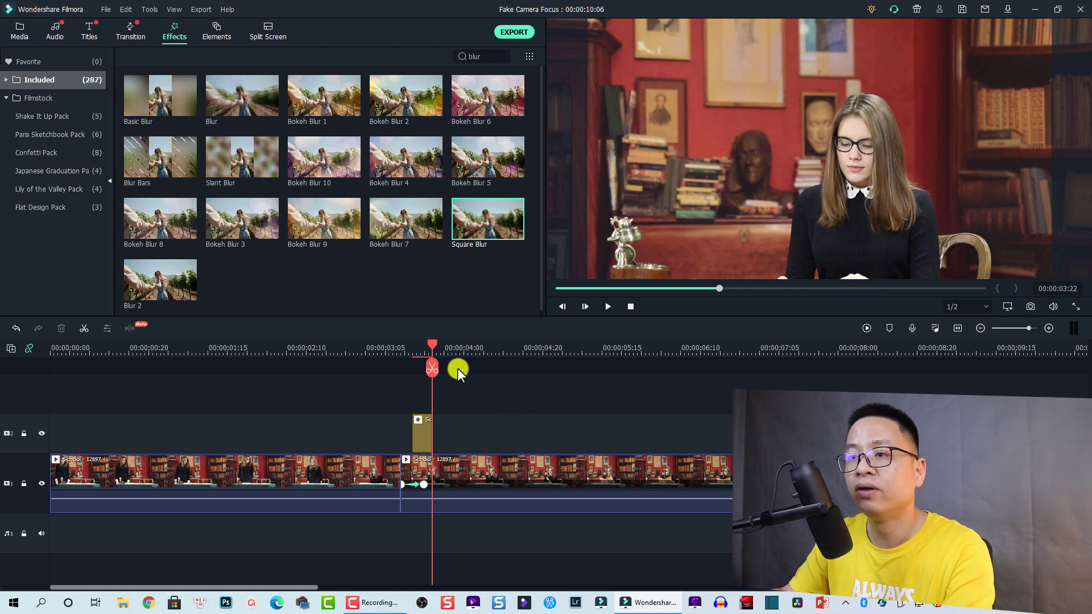
pyautogui.click(385, 348)
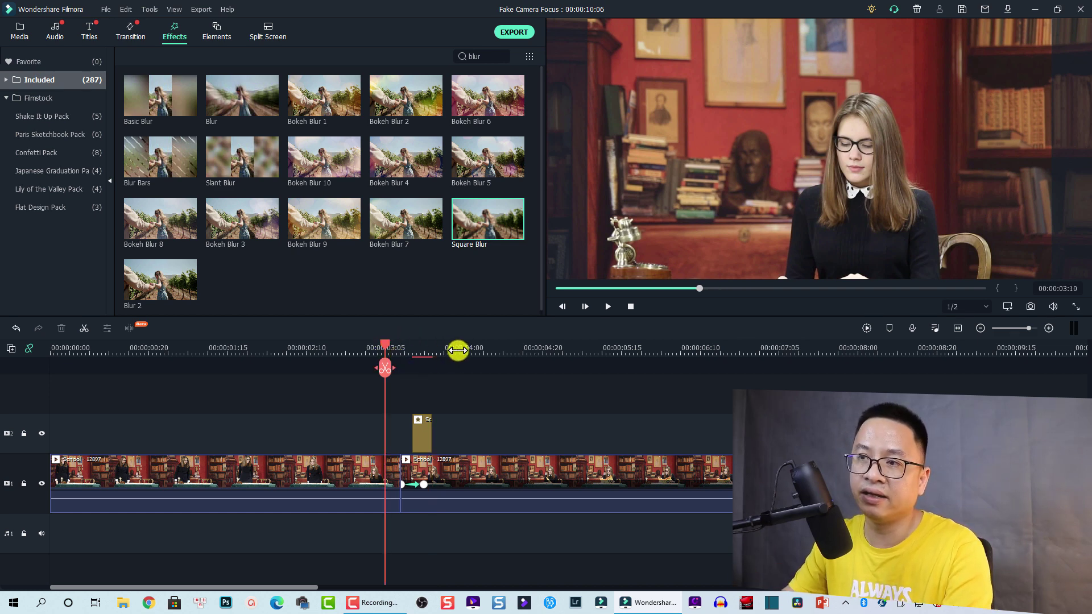
pyautogui.scroll(3, 466, 353)
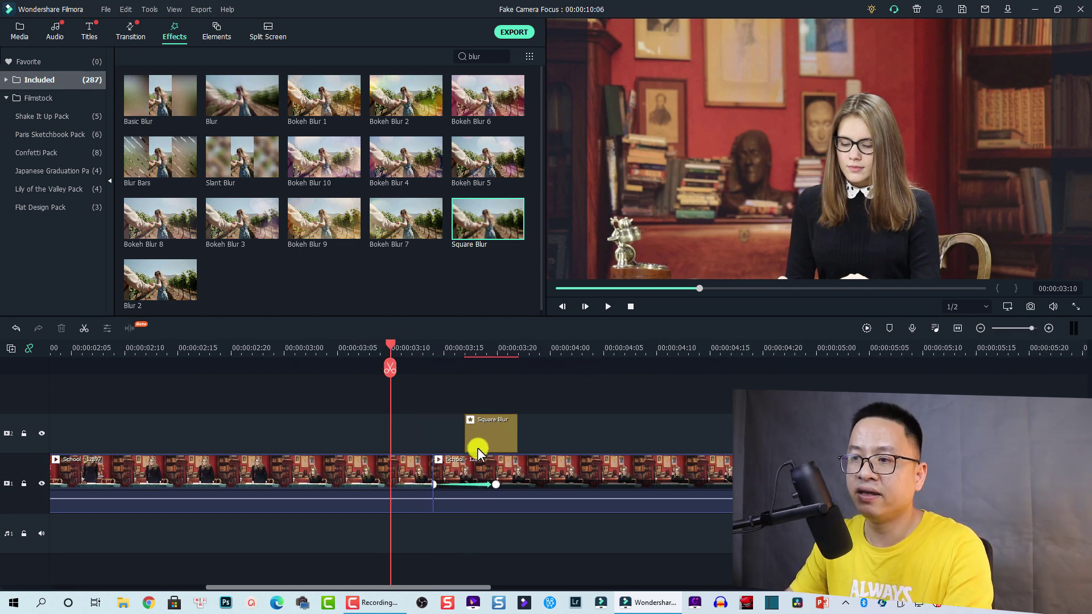
pyautogui.click(316, 348)
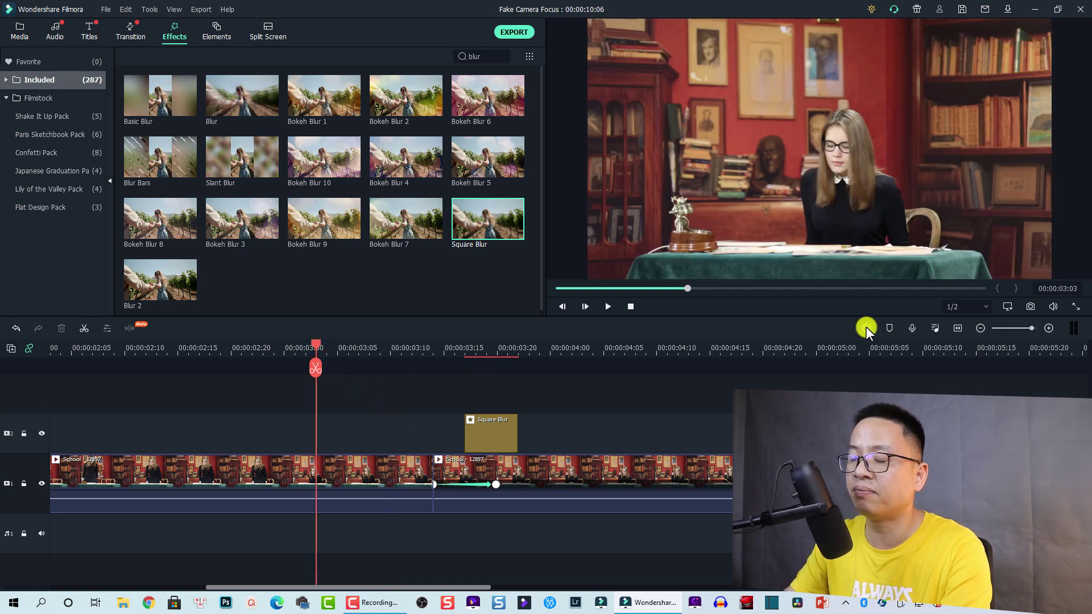
pyautogui.click(273, 348)
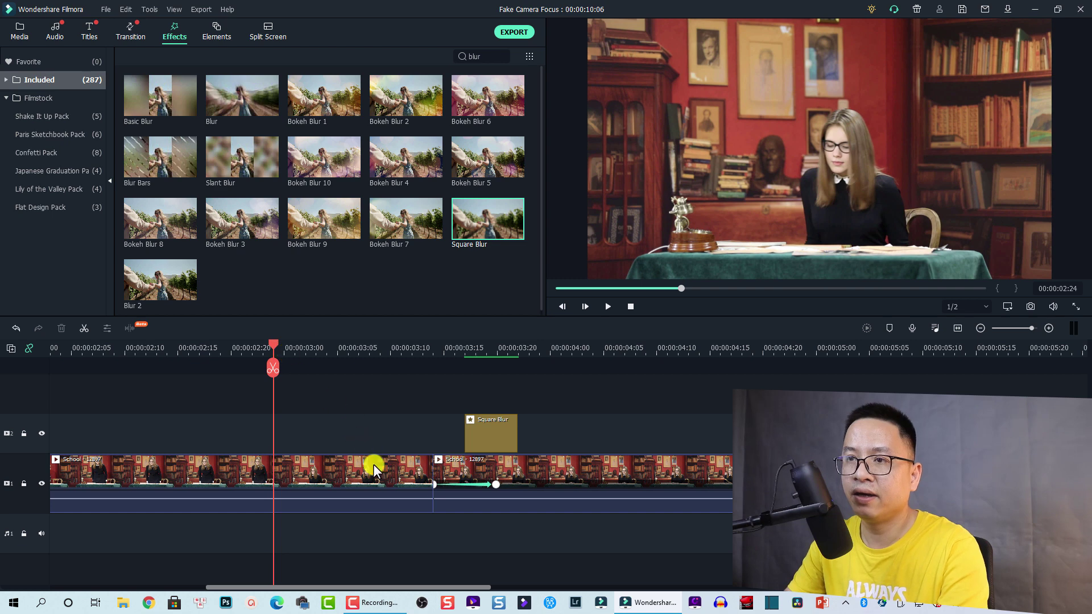
pyautogui.press('space')
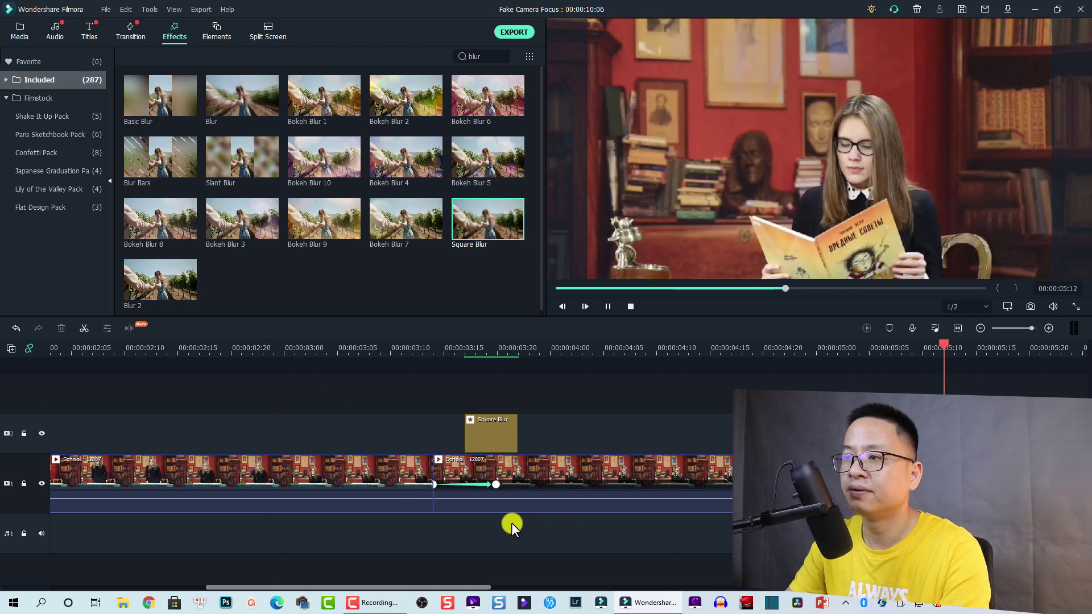
pyautogui.press('space')
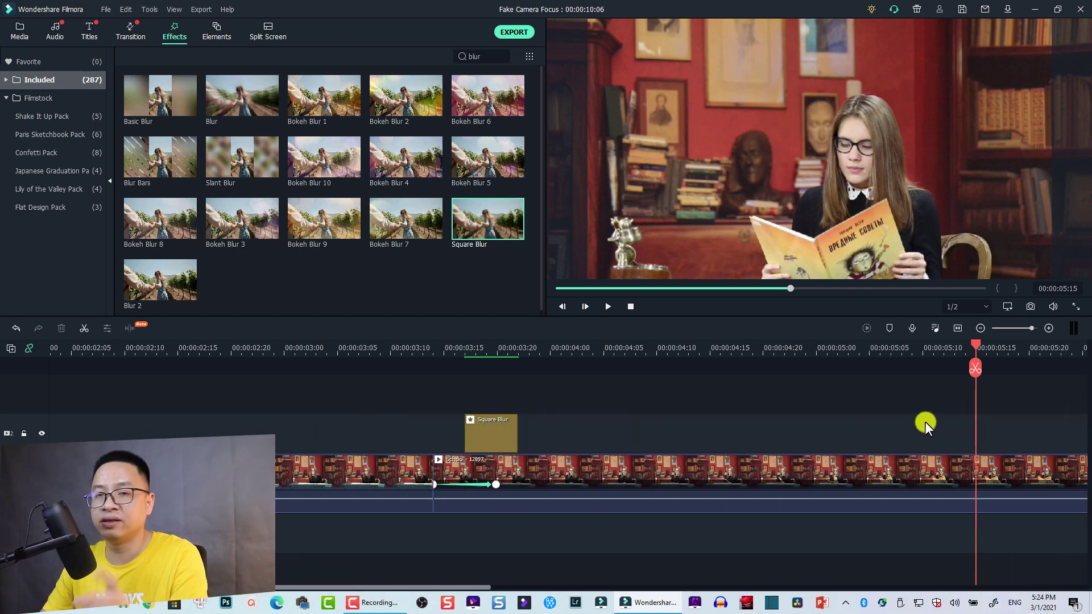
# Keyframe the second School clip to zoom from 141.40% back to 100% scale near 00:00:05:15–00:00:05:21
pyautogui.click(958, 329)
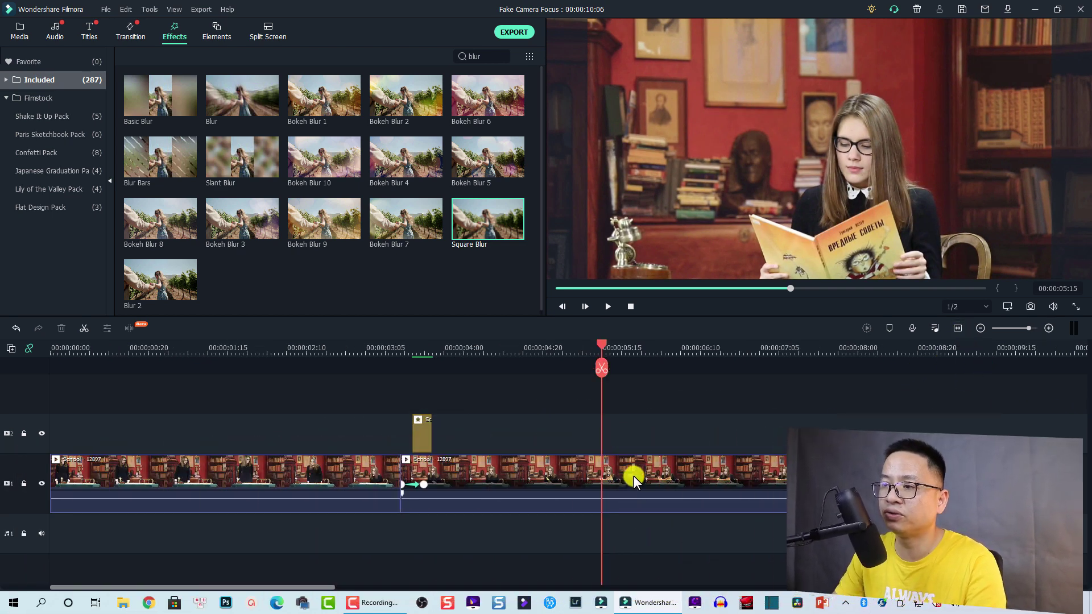
pyautogui.click(632, 476)
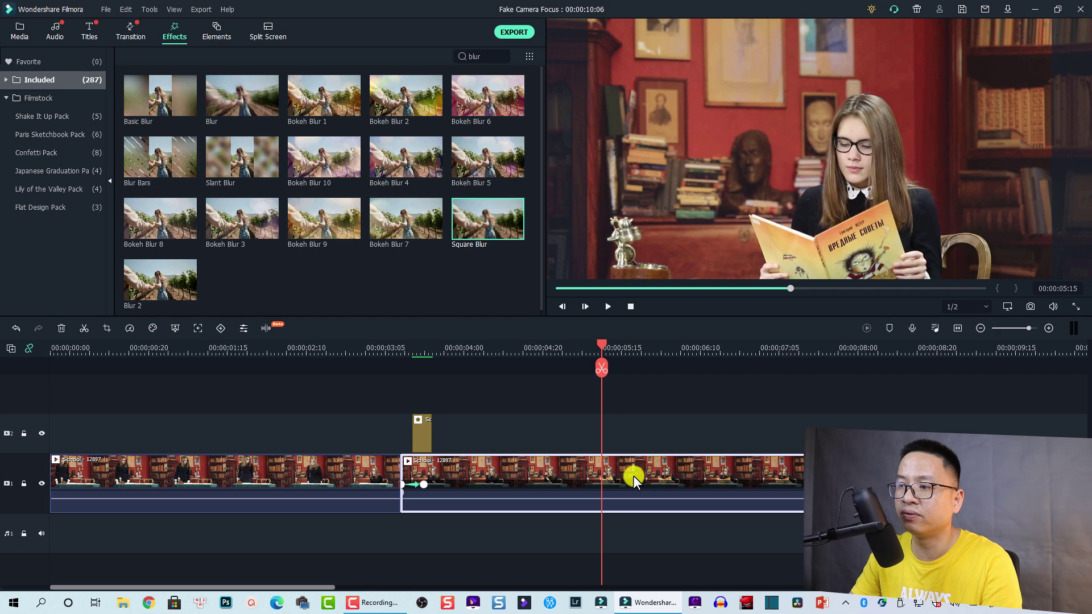
pyautogui.click(220, 329)
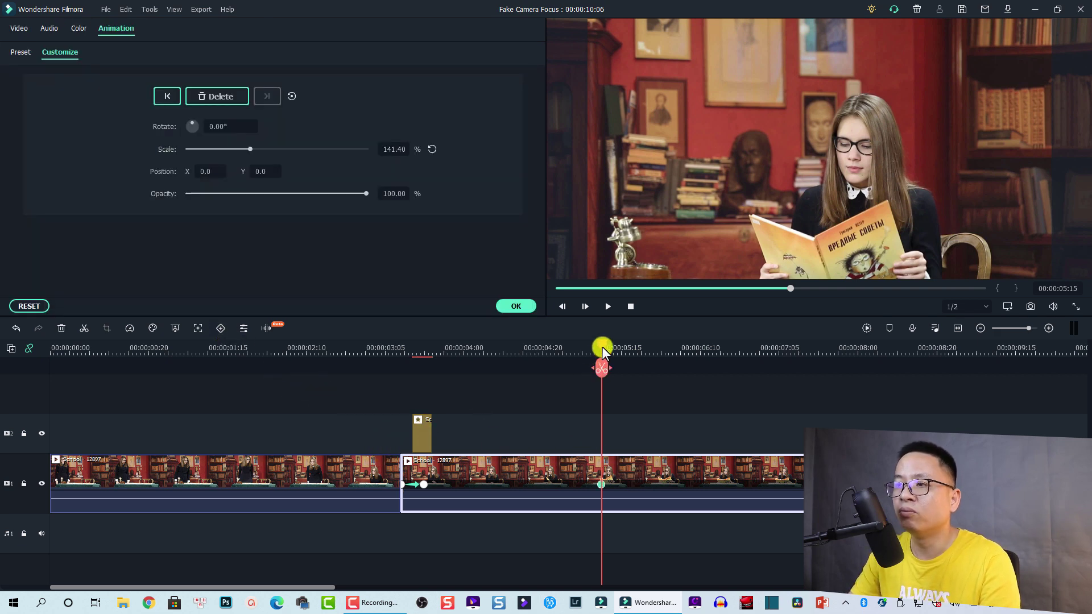
pyautogui.moveTo(601, 346); pyautogui.dragTo(625, 352)
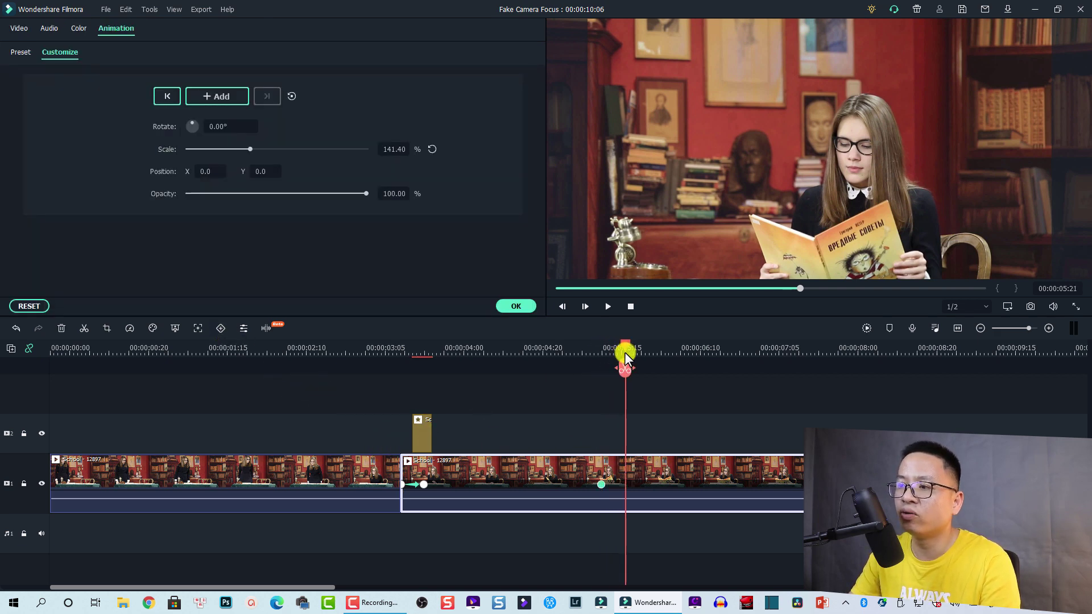
pyautogui.click(434, 148)
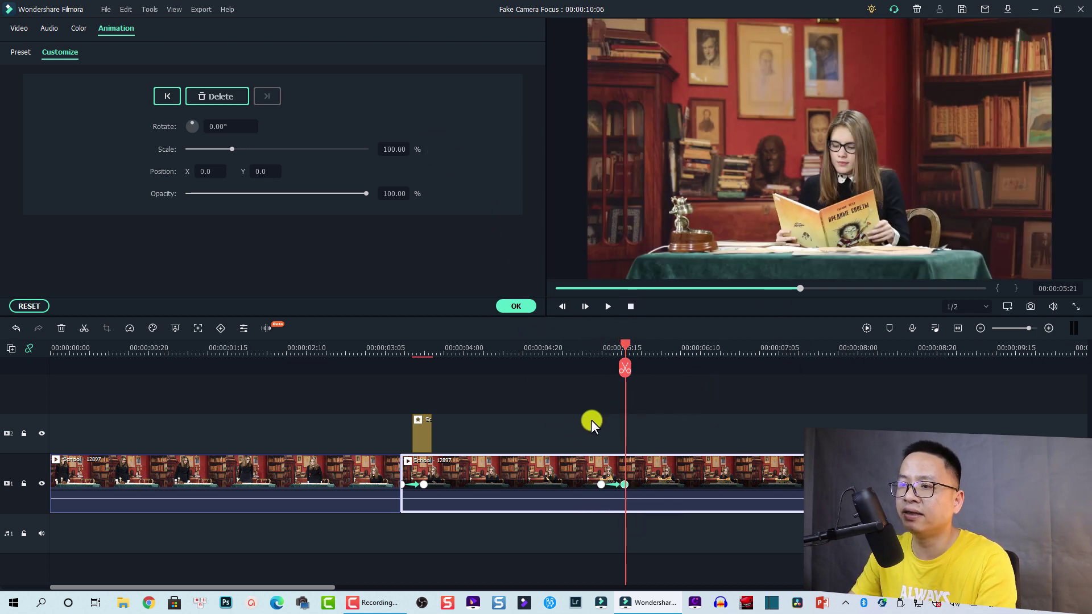
# Lock video track 1 and paste a copy of the short Square Blur clip
pyautogui.click(416, 426)
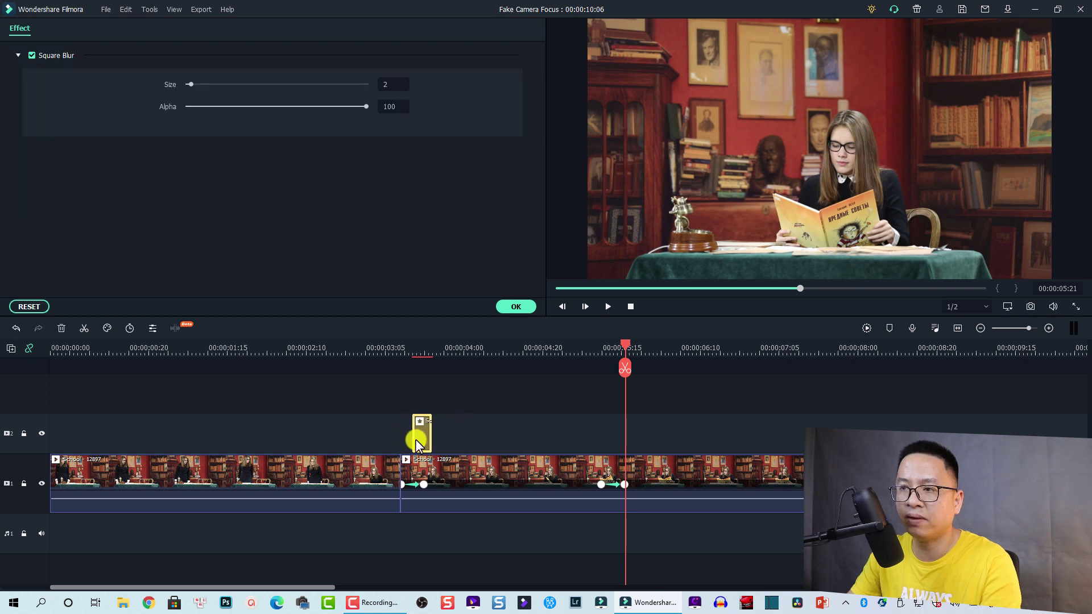
pyautogui.click(23, 482)
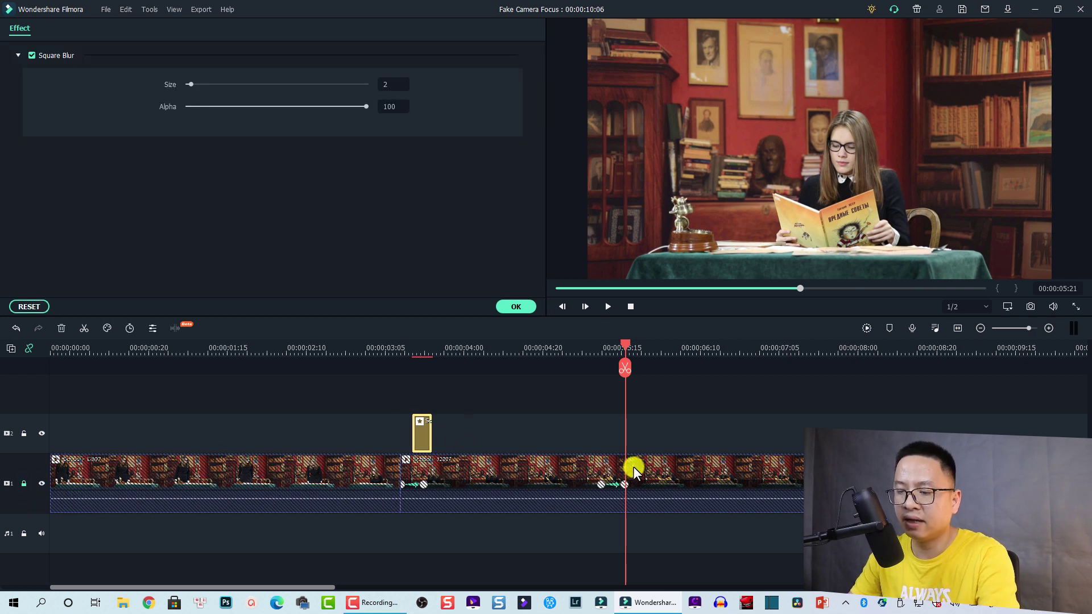
pyautogui.hotkey('ctrl', 'v')
pyautogui.scroll(1, 699, 369)
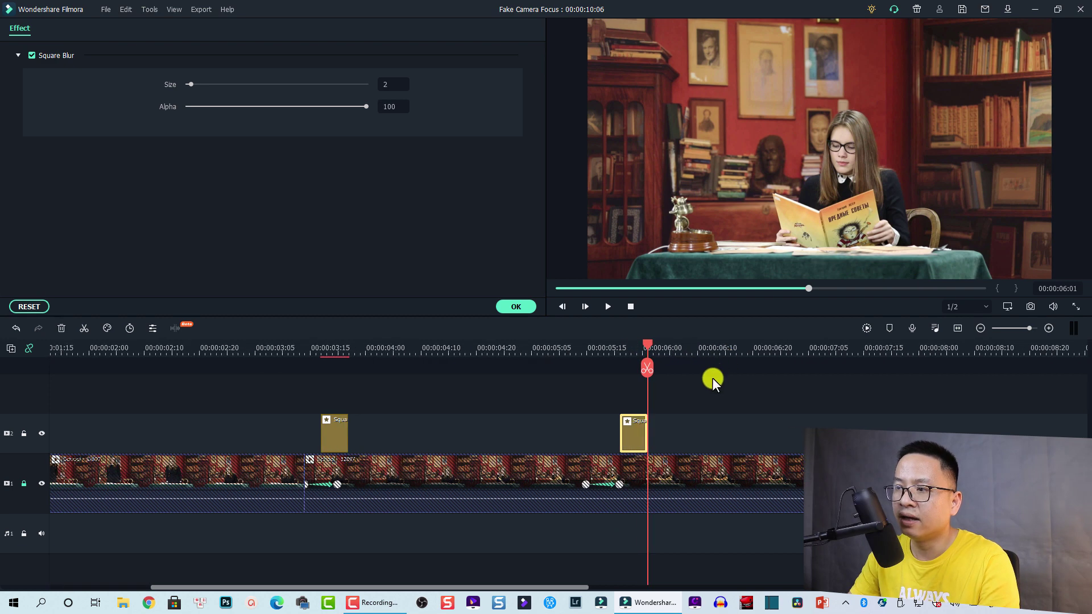
pyautogui.moveTo(626, 435)
pyautogui.mouseDown()
pyautogui.moveTo(609, 435)
pyautogui.moveTo(618, 435)
pyautogui.mouseUp()
# Align the copied blur clip to start at 00:00:05:18 and confirm its settings
pyautogui.click(598, 350)
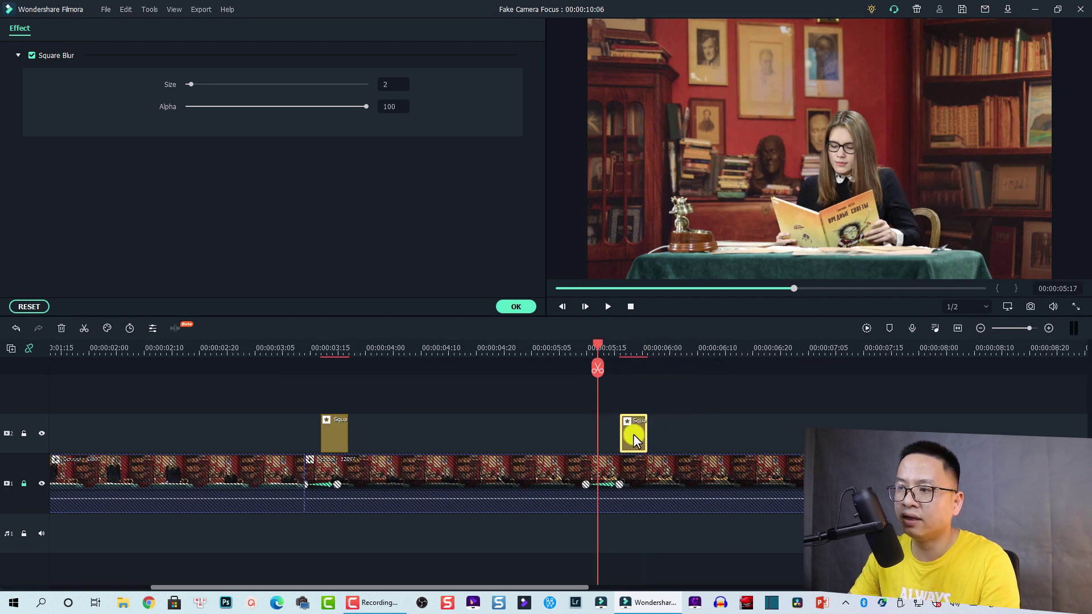
pyautogui.click(604, 347)
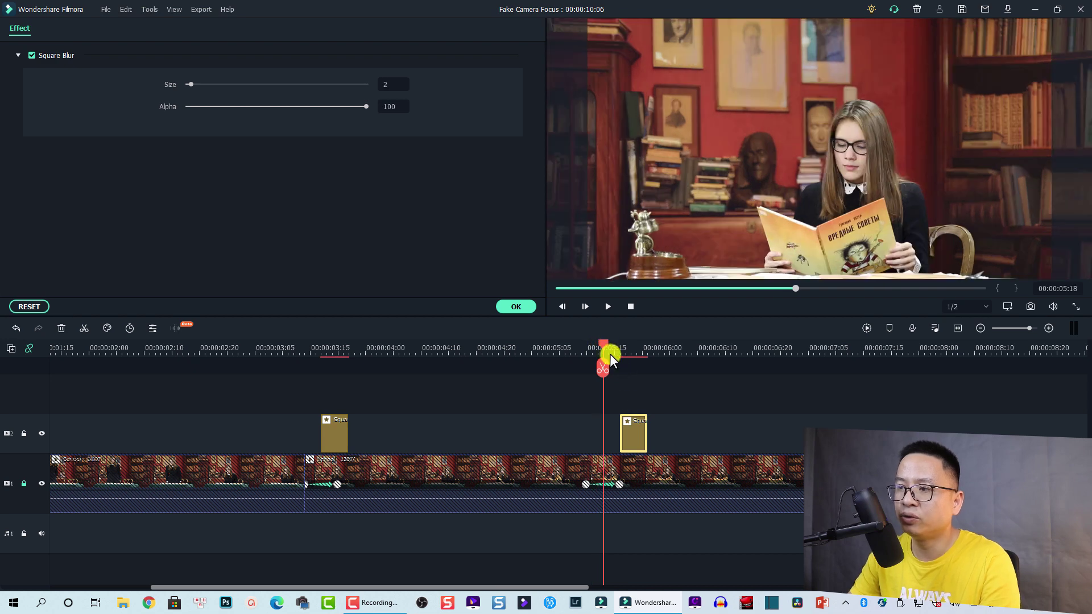
pyautogui.moveTo(633, 428); pyautogui.dragTo(616, 432)
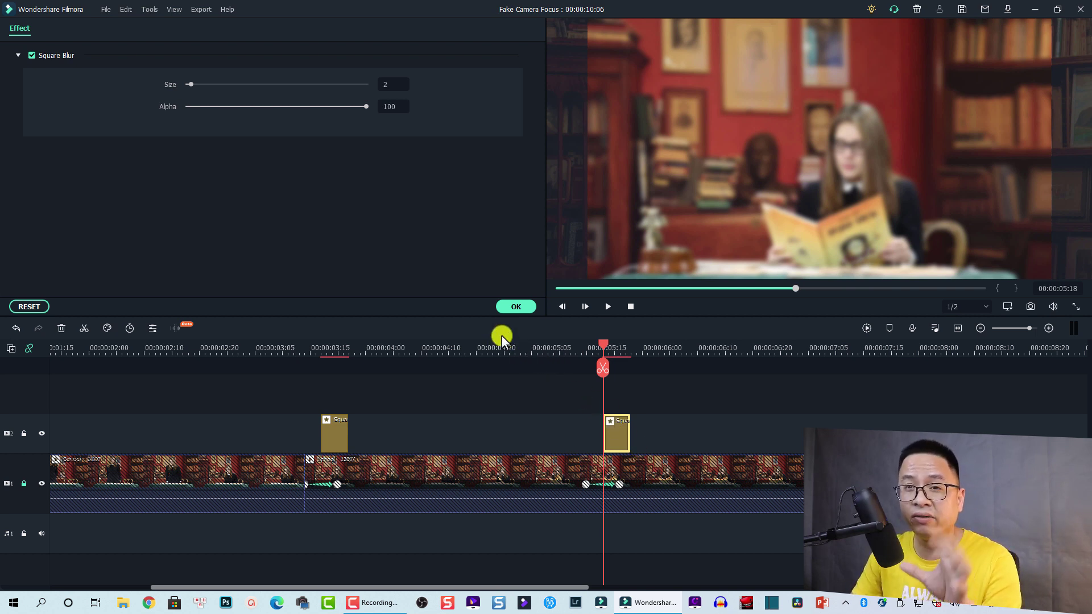
pyautogui.click(504, 302)
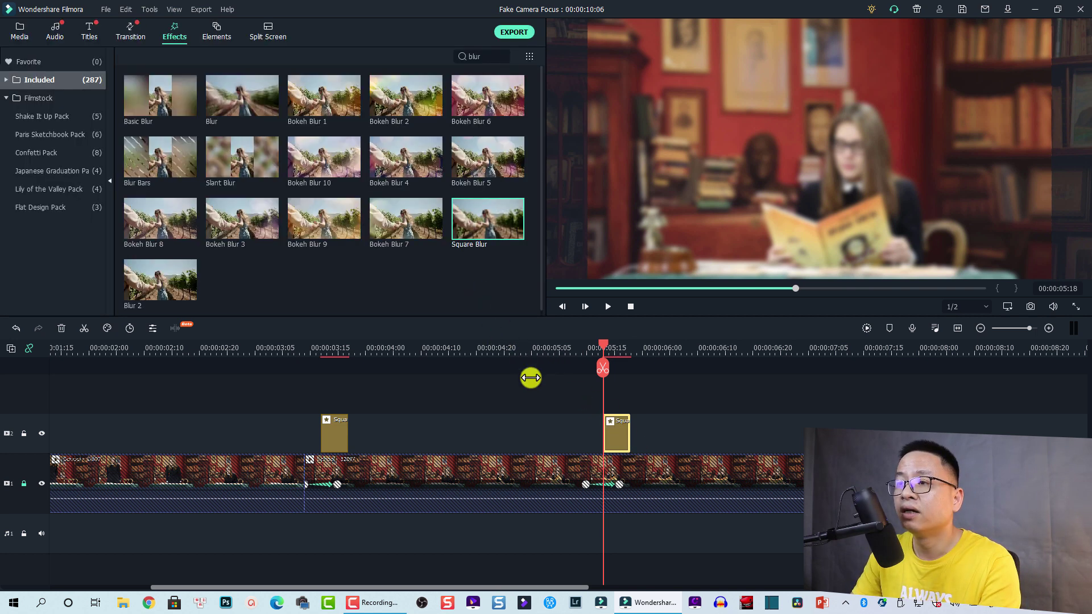
# Add the Camera shutter sound from the media library to the audio track
pyautogui.click(19, 36)
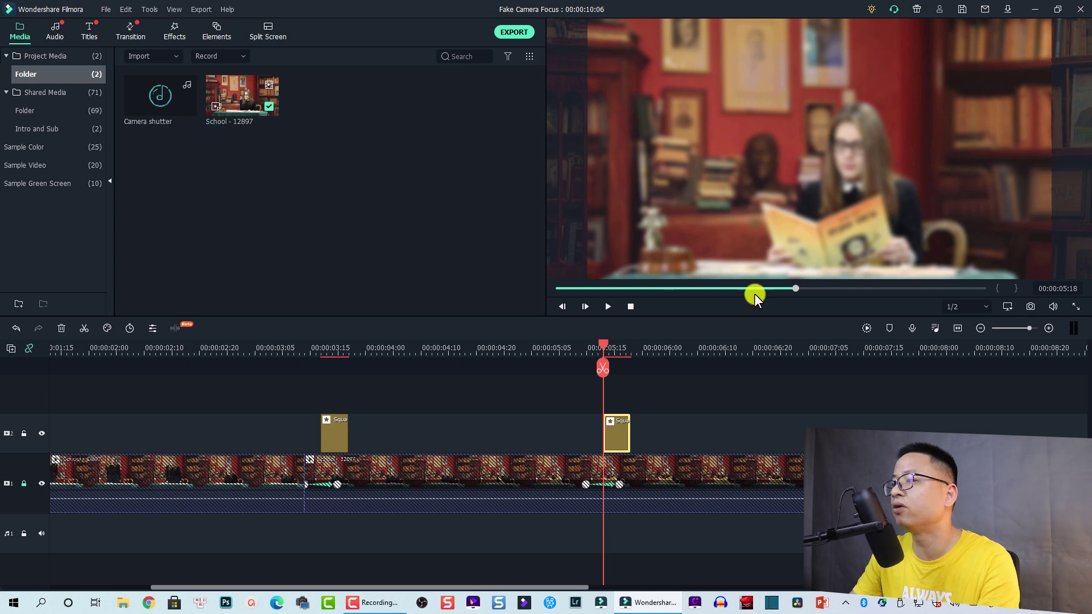
pyautogui.click(957, 328)
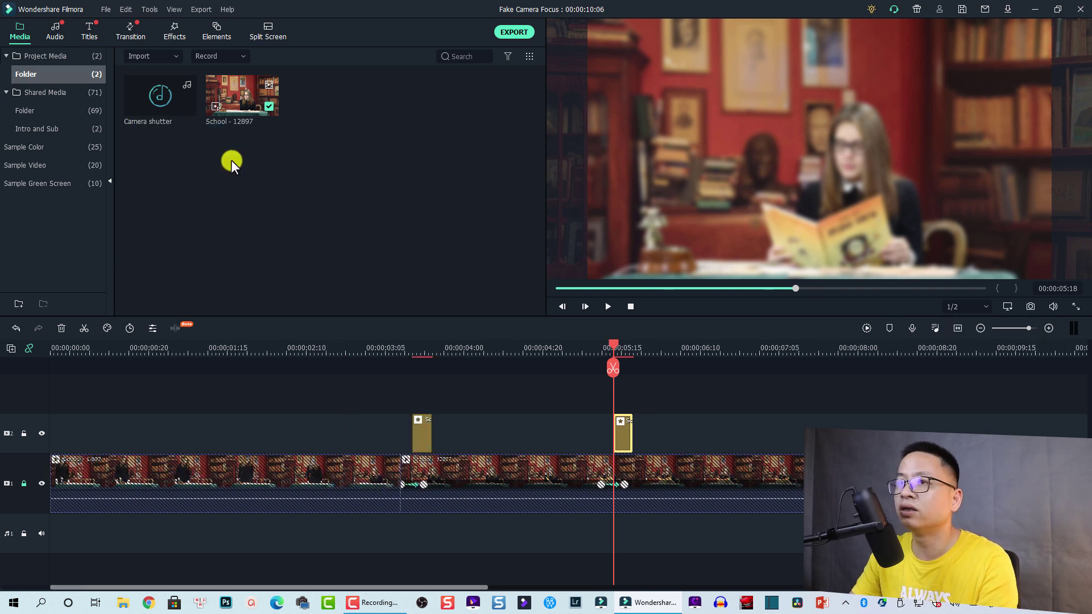
pyautogui.click(159, 103)
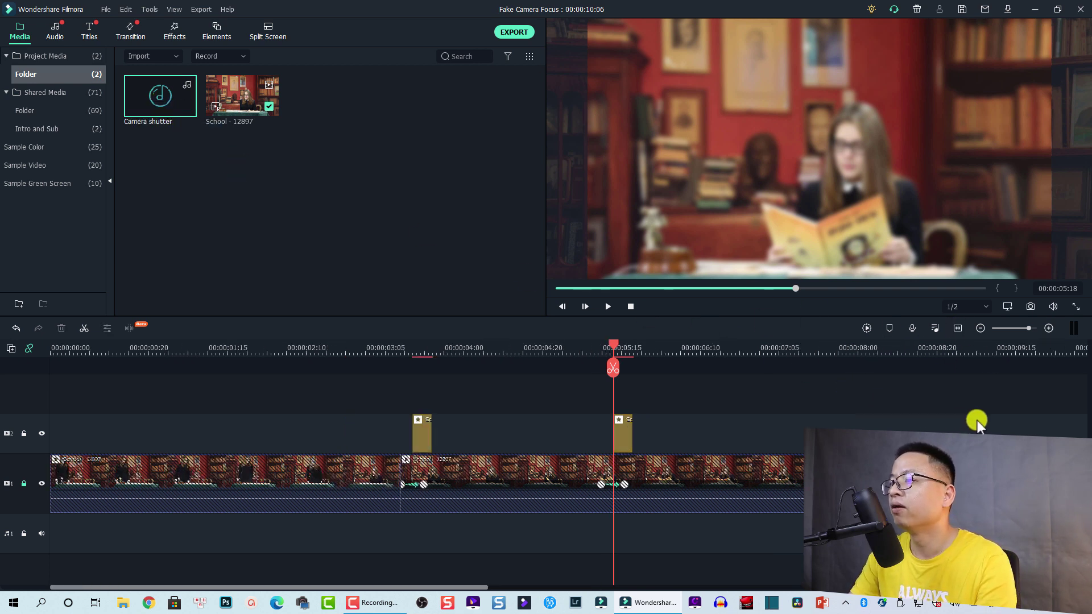
pyautogui.moveTo(976, 421); pyautogui.dragTo(973, 423)
pyautogui.click(958, 328)
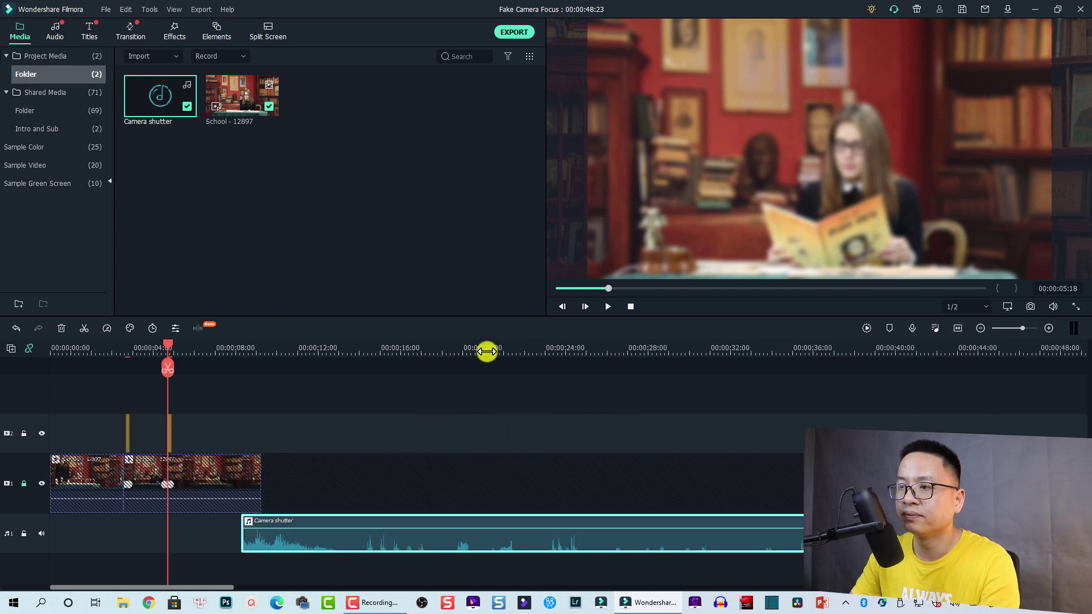
# Find the shutter click around 21 seconds and split the sound at 00:00:21:16
pyautogui.click(492, 351)
pyautogui.scroll(2, 619, 366)
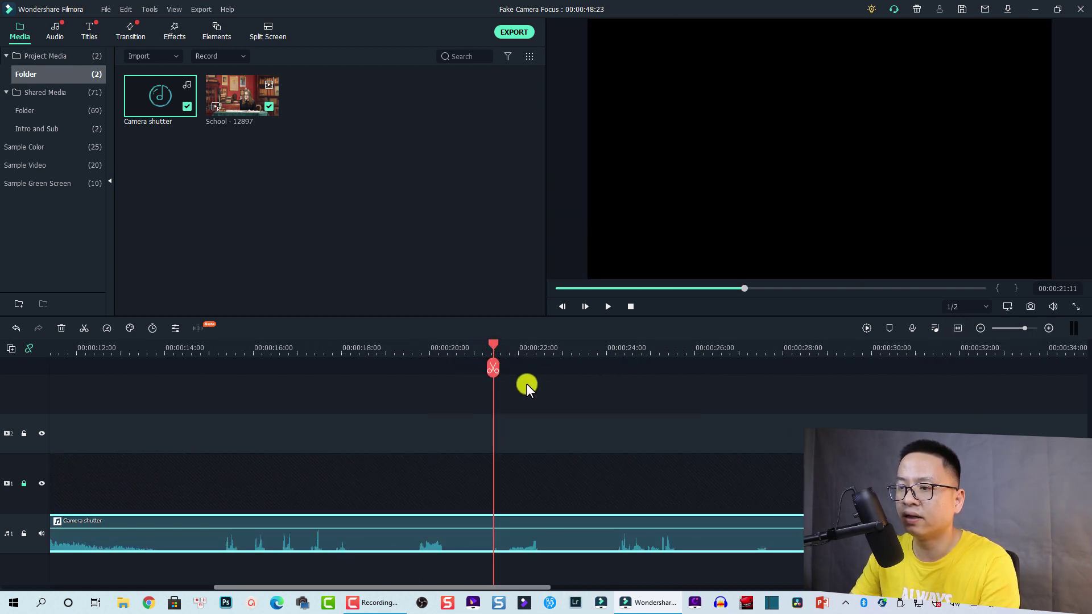
pyautogui.press('space')
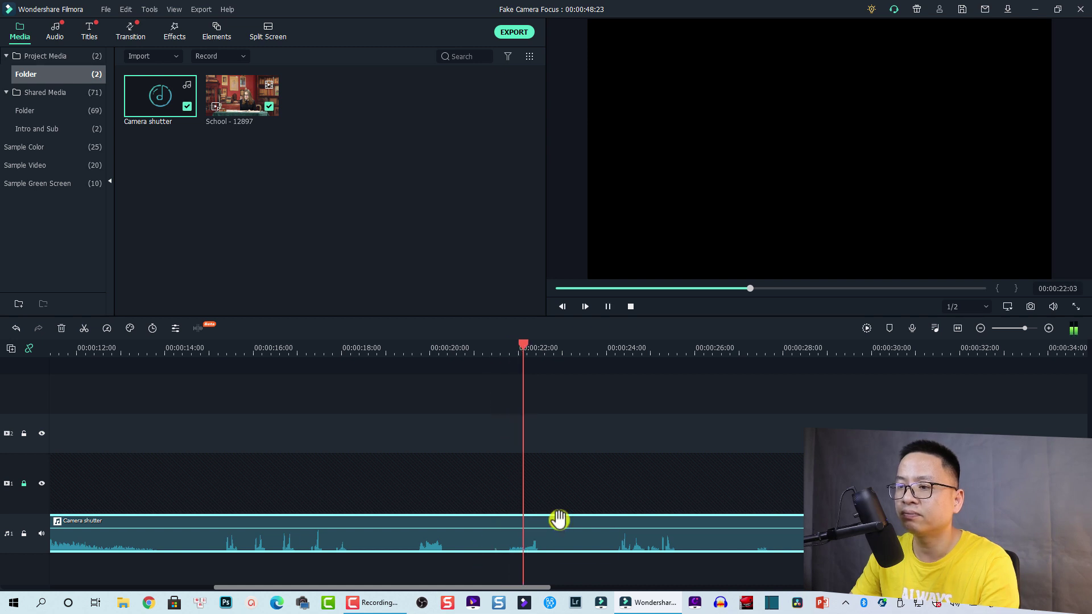
pyautogui.press('space')
pyautogui.click(502, 347)
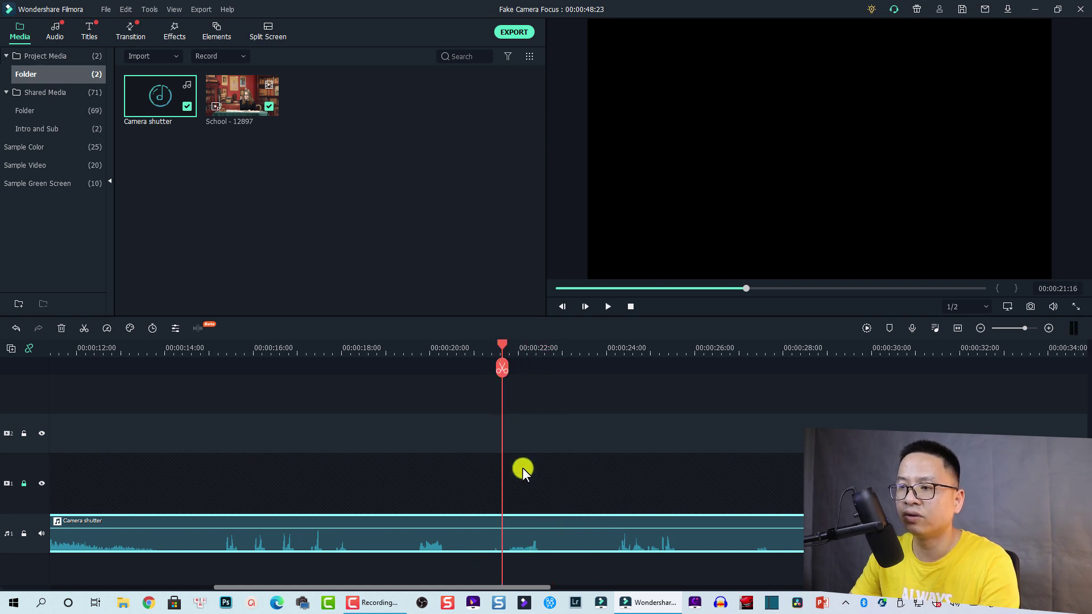
pyautogui.click(500, 369)
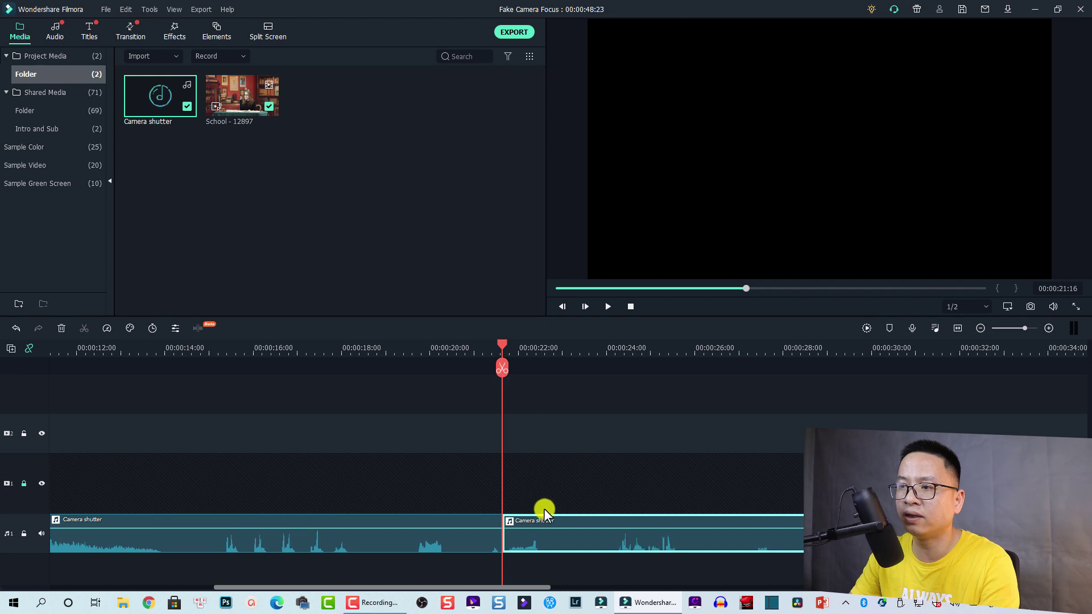
# Split again at 00:00:22:15 and delete the parts before and after the click
pyautogui.click(556, 353)
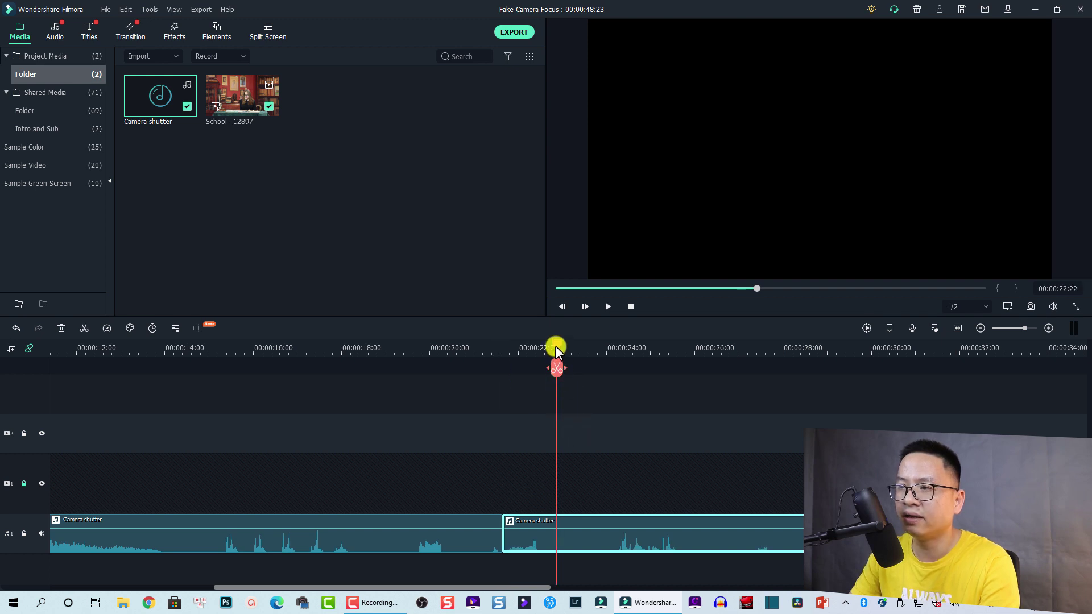
pyautogui.moveTo(554, 343); pyautogui.dragTo(544, 344)
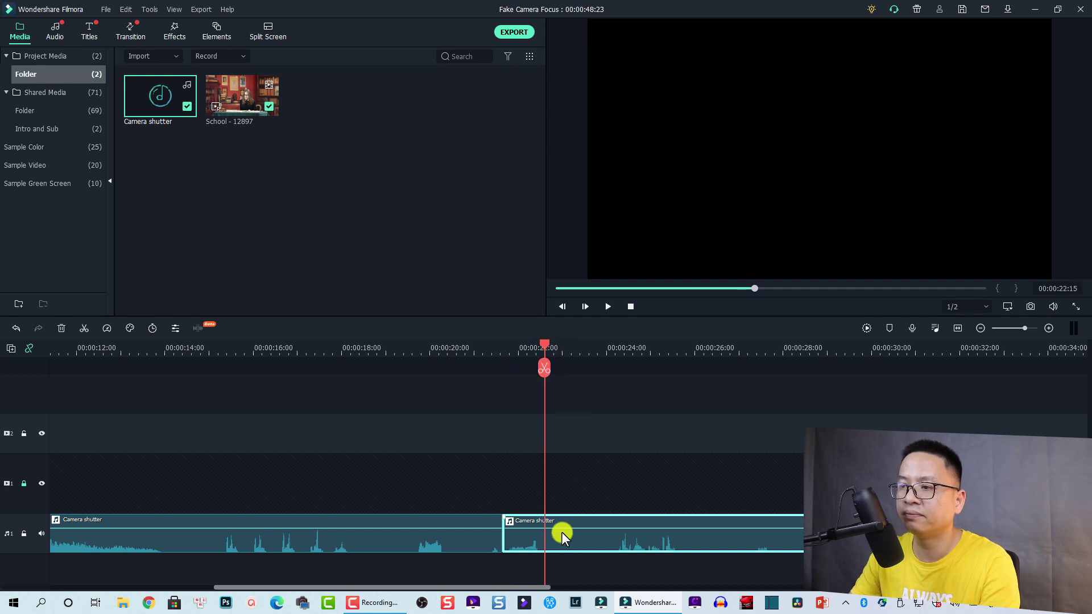
pyautogui.click(545, 367)
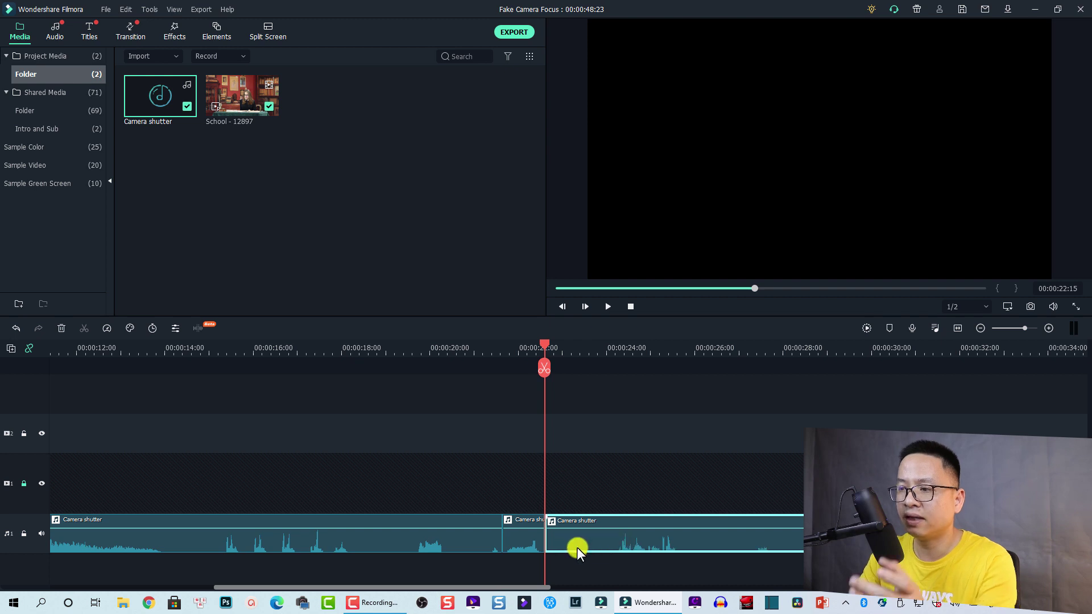
pyautogui.press('Delete')
pyautogui.click(429, 541)
pyautogui.press('Delete')
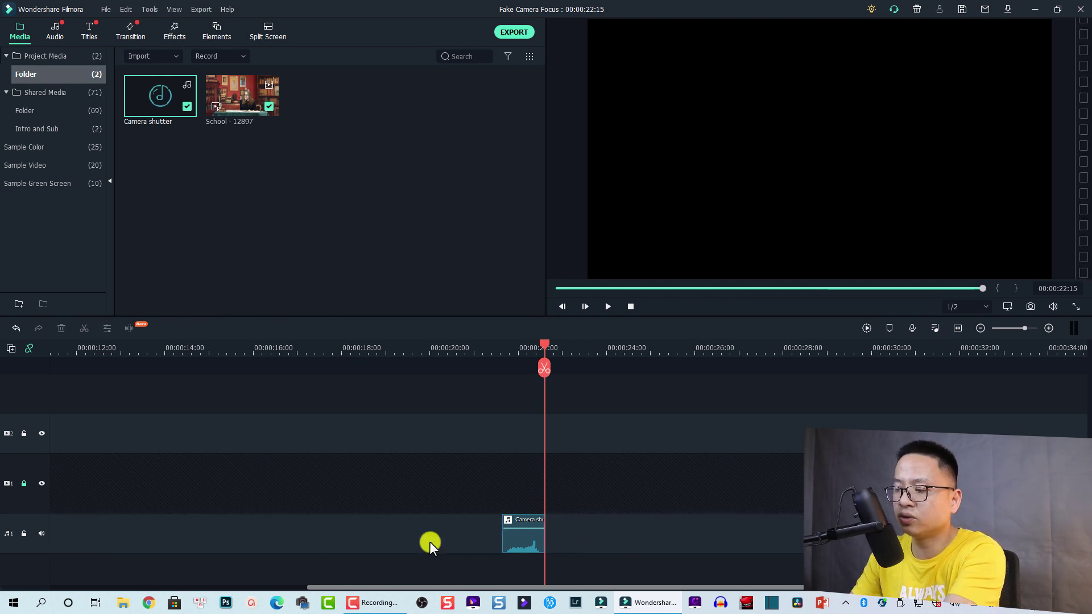
# Move the shutter snippet under the second Square Blur pulse and preview it
pyautogui.click(959, 329)
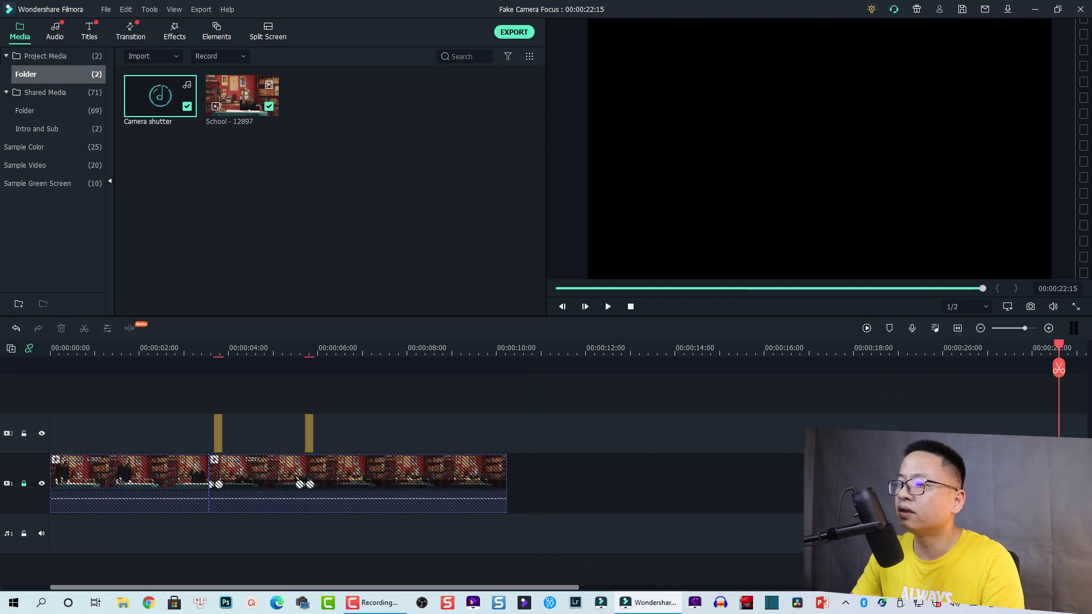
pyautogui.moveTo(841, 546); pyautogui.dragTo(310, 534)
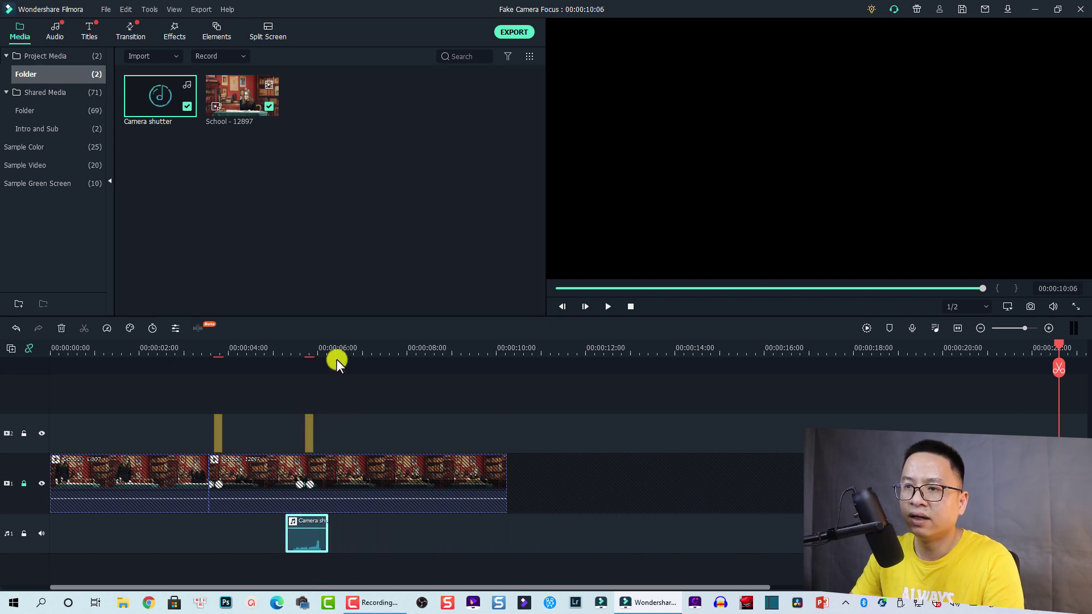
pyautogui.scroll(1, 452, 356)
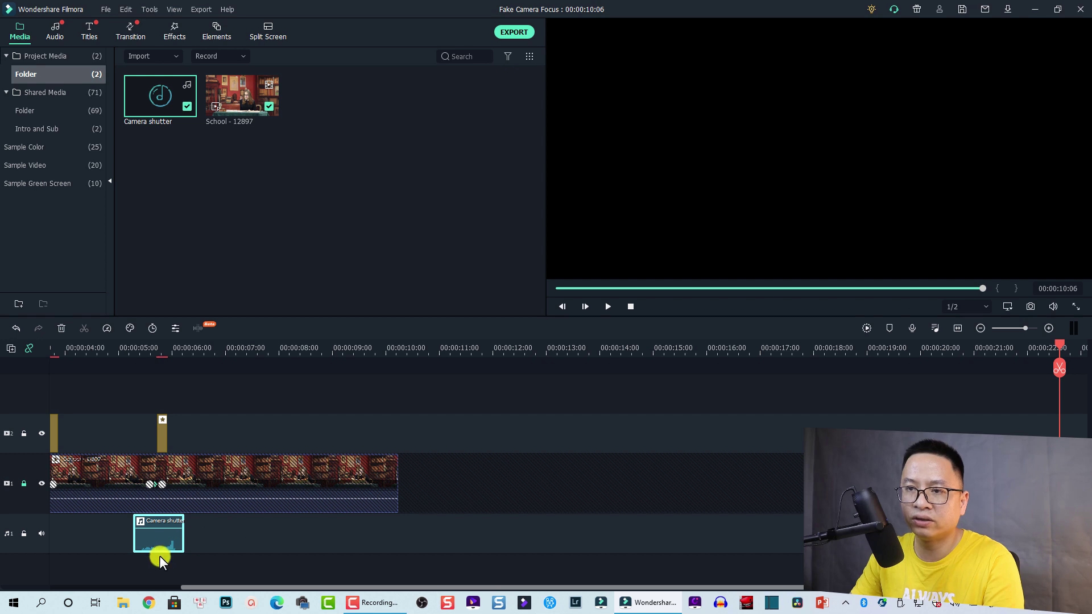
pyautogui.moveTo(155, 536); pyautogui.dragTo(162, 534)
pyautogui.click(959, 328)
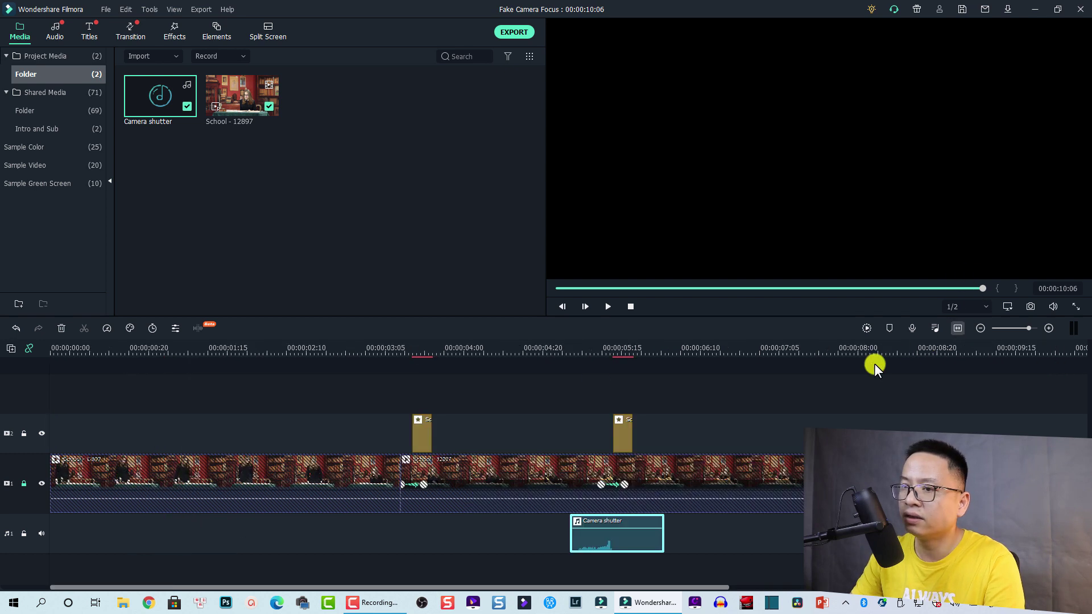
pyautogui.moveTo(645, 345); pyautogui.dragTo(750, 349)
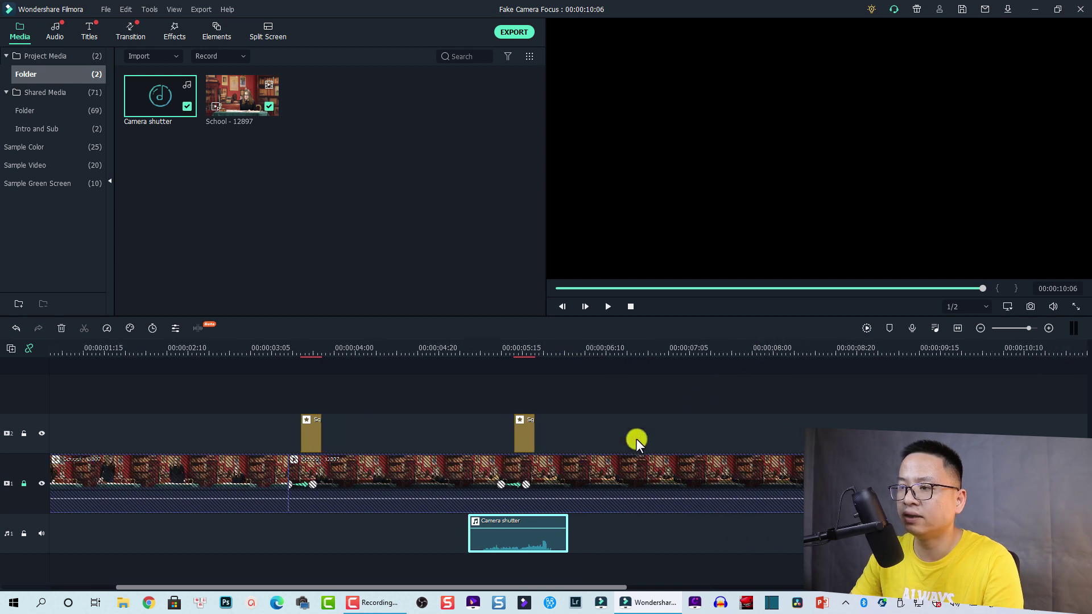
pyautogui.moveTo(520, 536); pyautogui.dragTo(534, 537)
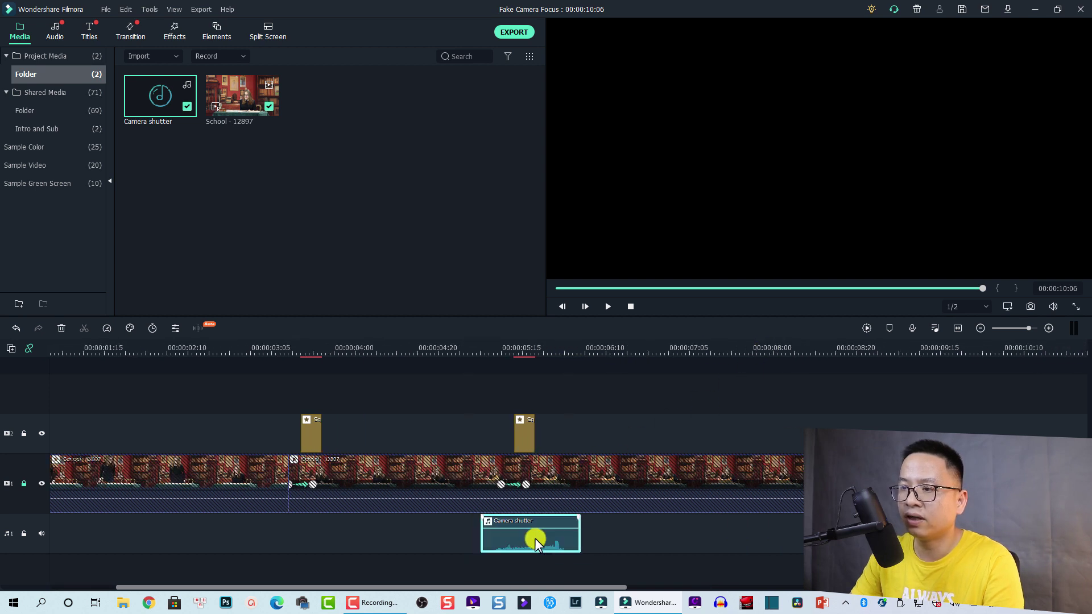
pyautogui.click(485, 353)
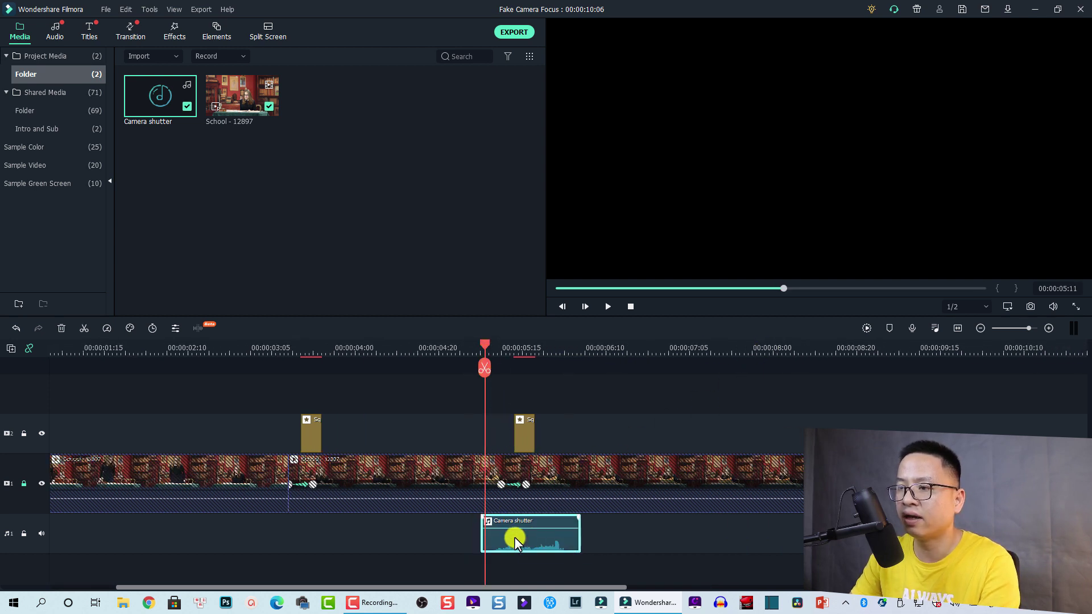
pyautogui.press('space')
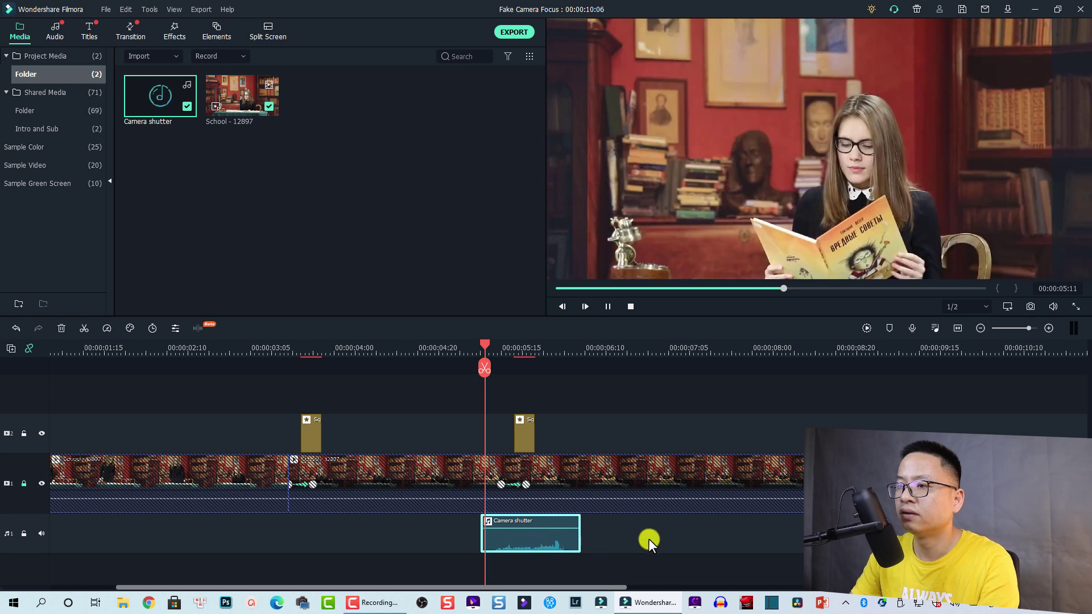
pyautogui.press('space')
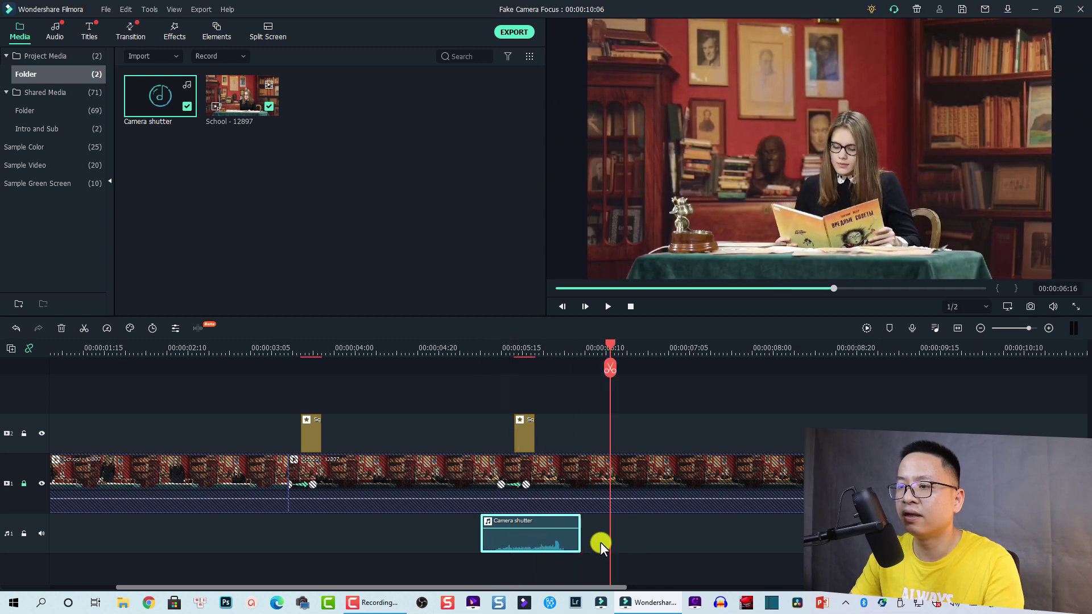
# Paste a copy of the shutter sound at about 3:09, under the first blur pulse
pyautogui.moveTo(599, 542); pyautogui.dragTo(511, 528)
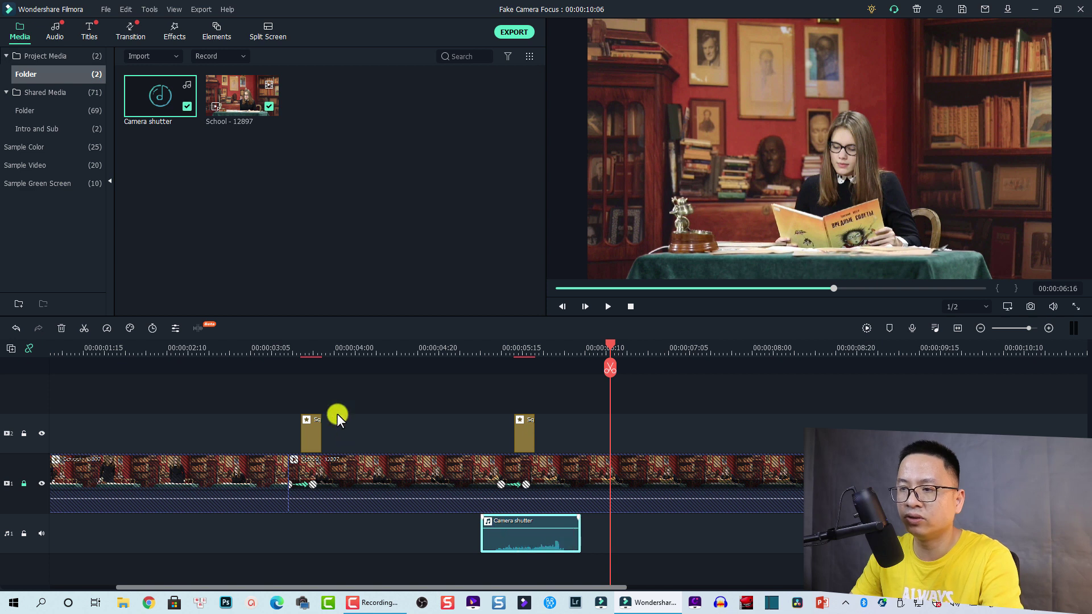
pyautogui.click(268, 348)
pyautogui.click(284, 529)
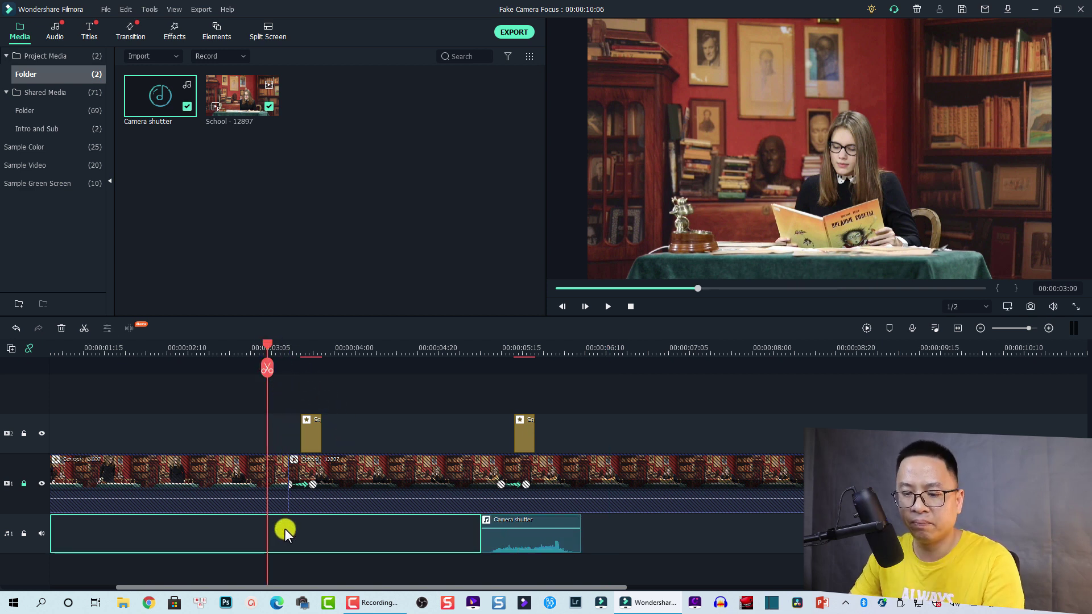
pyautogui.hotkey('ctrl', 'v')
pyautogui.moveTo(305, 543); pyautogui.dragTo(311, 545)
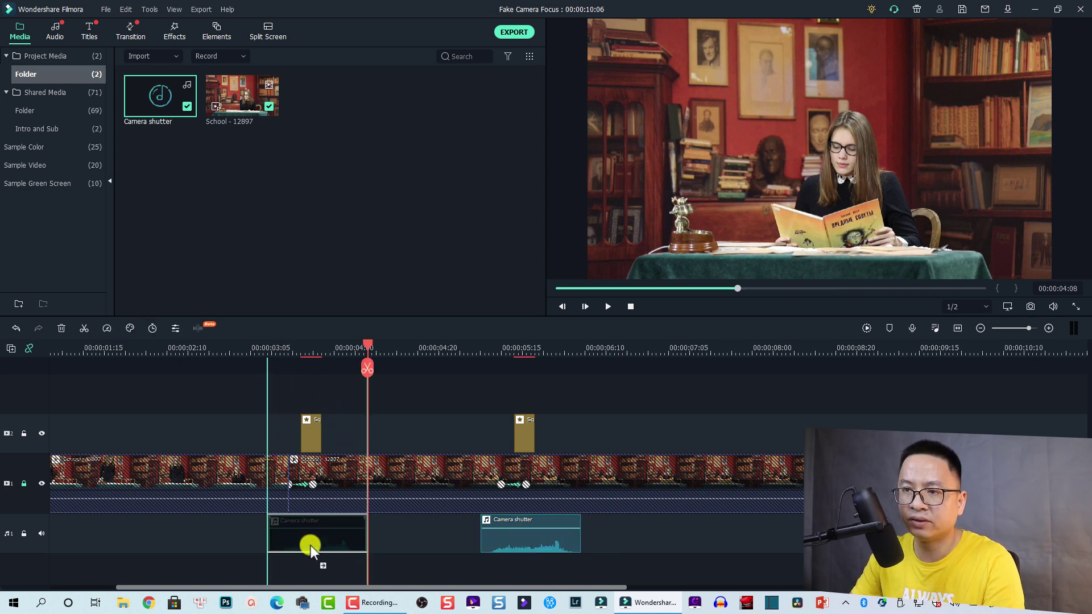
pyautogui.moveTo(305, 551); pyautogui.dragTo(311, 512)
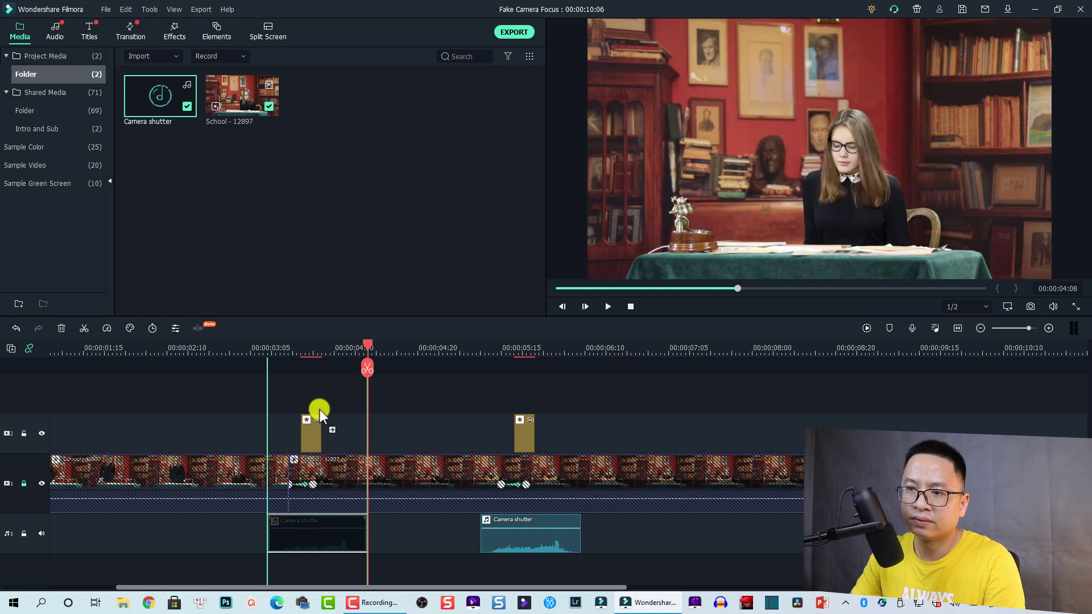
pyautogui.moveTo(320, 410); pyautogui.dragTo(319, 409)
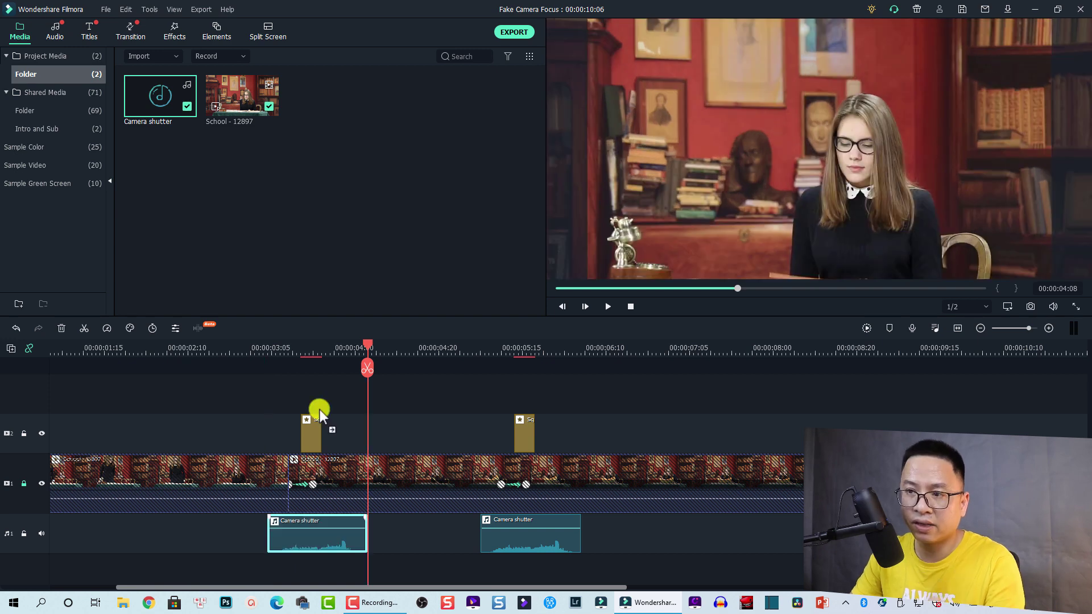
pyautogui.click(184, 348)
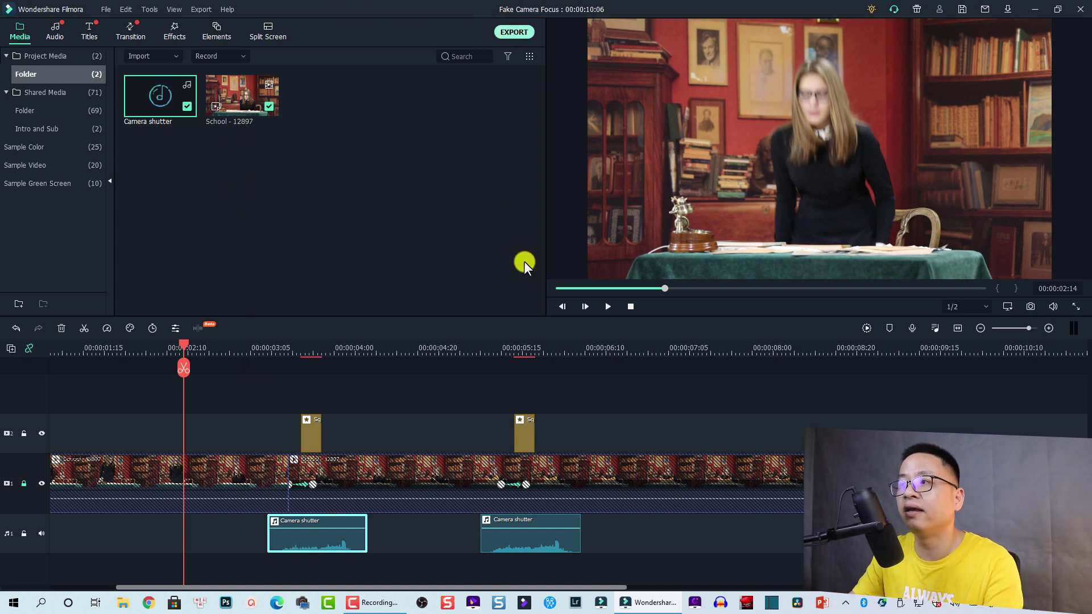
# Name the export Fake Camera Focus2 and set its frame rate to 24 fps
pyautogui.hotkey('ctrl', 'e')
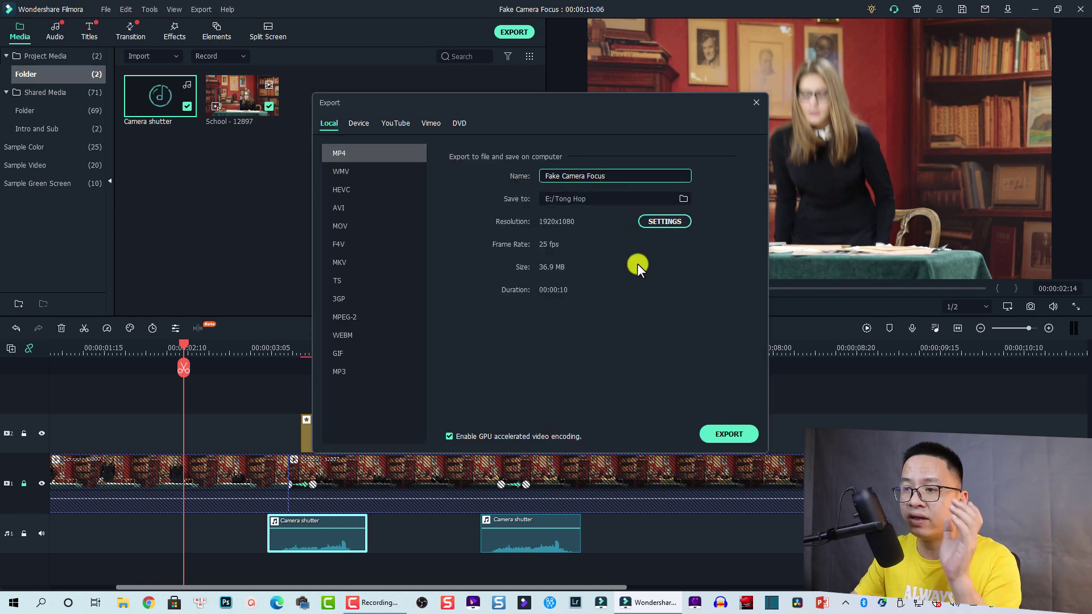
pyautogui.write('2')
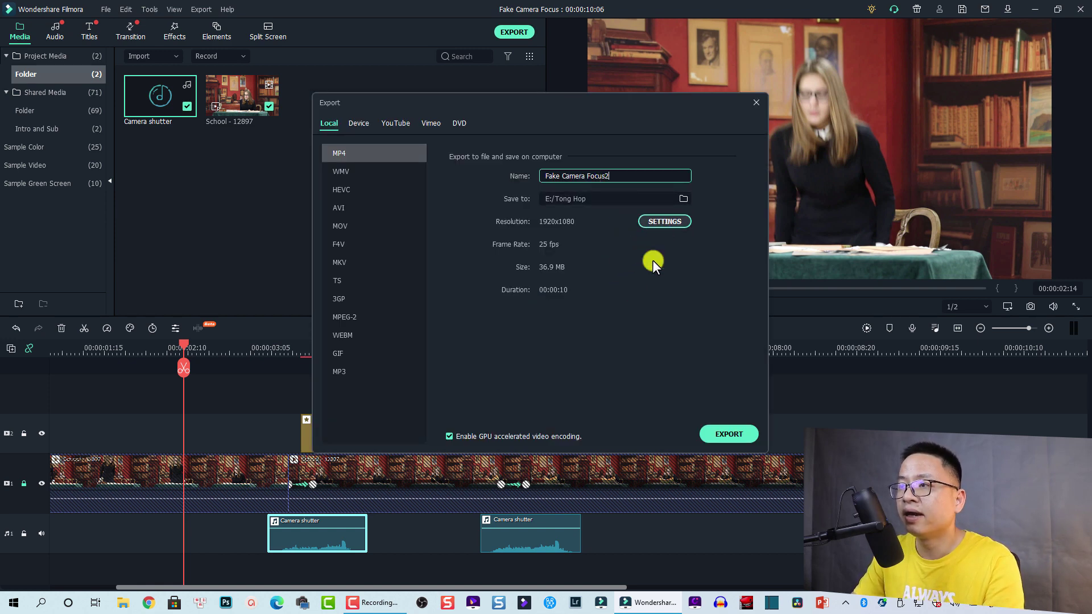
pyautogui.click(664, 221)
pyautogui.click(541, 225)
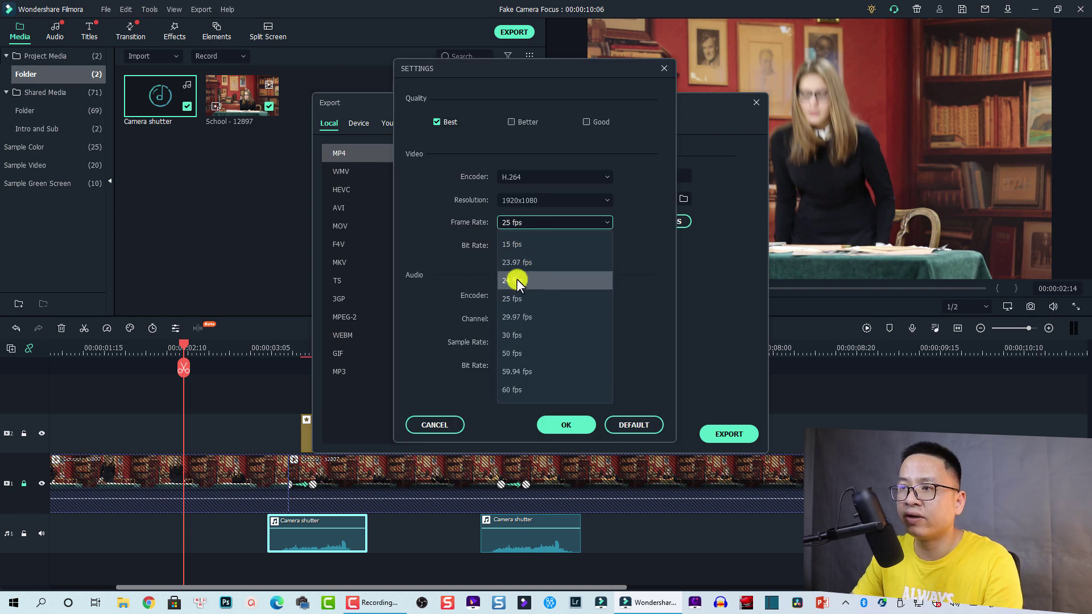
pyautogui.click(516, 278)
pyautogui.click(562, 425)
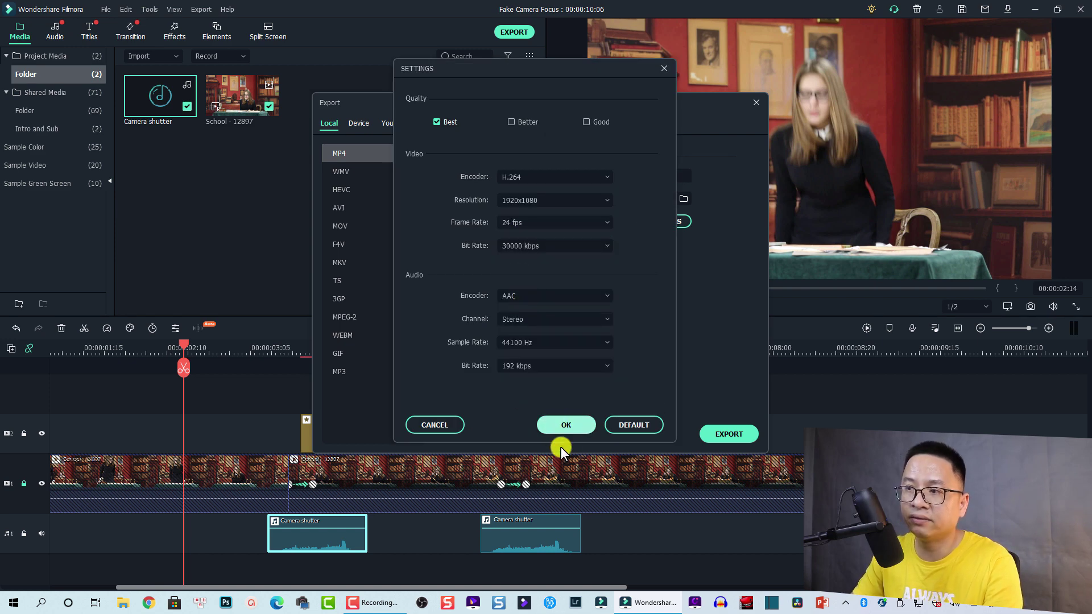